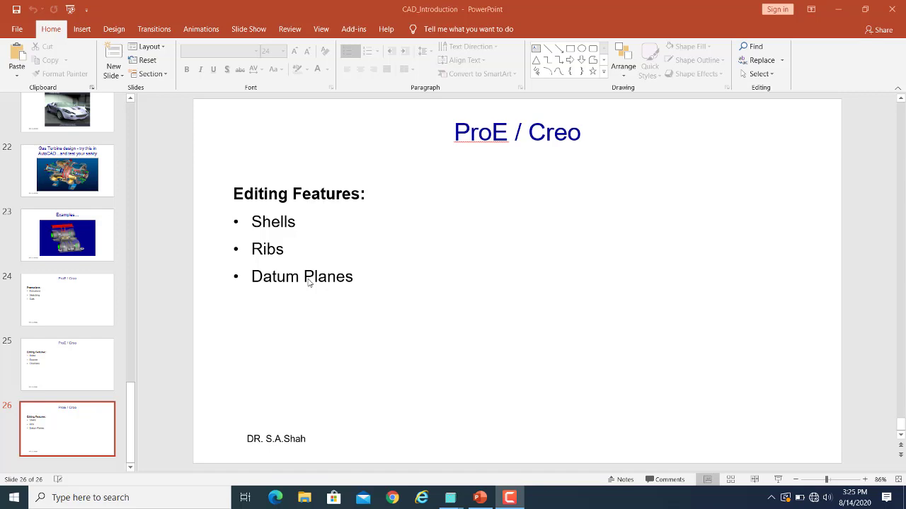
Switch to the Pro/ENGINEER window containing part PRT0023.
{"action": "mouse_move", "coordinate": [478, 501]}
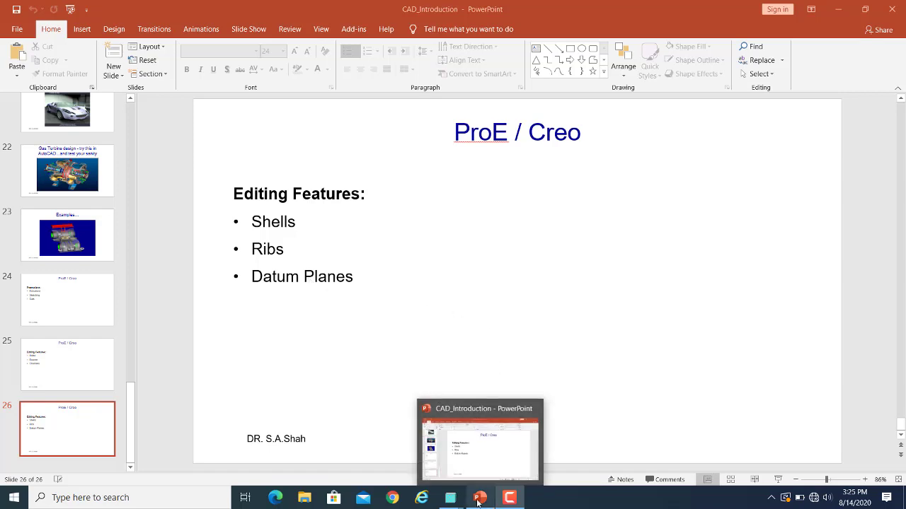
{"action": "mouse_move", "coordinate": [450, 497]}
{"action": "left_click", "coordinate": [396, 456]}
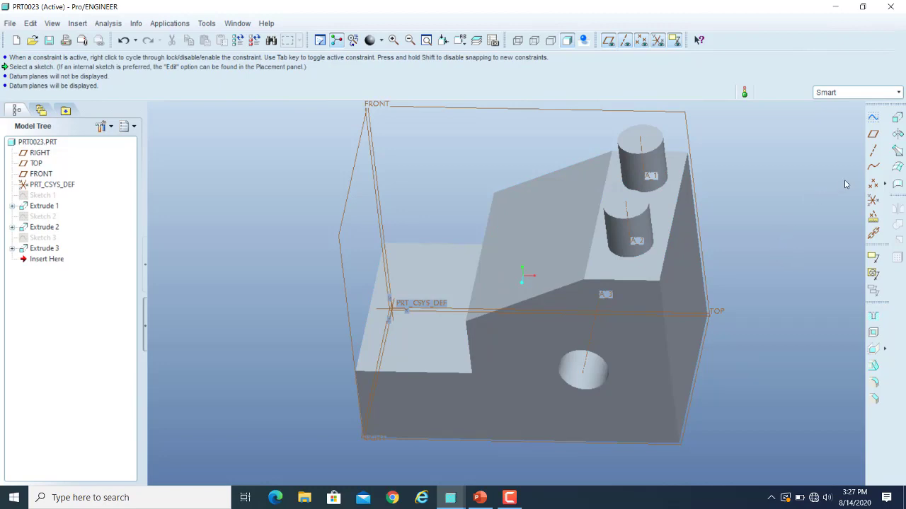
Start defining a new datum plane without any preselected reference.
{"action": "left_click", "coordinate": [874, 136]}
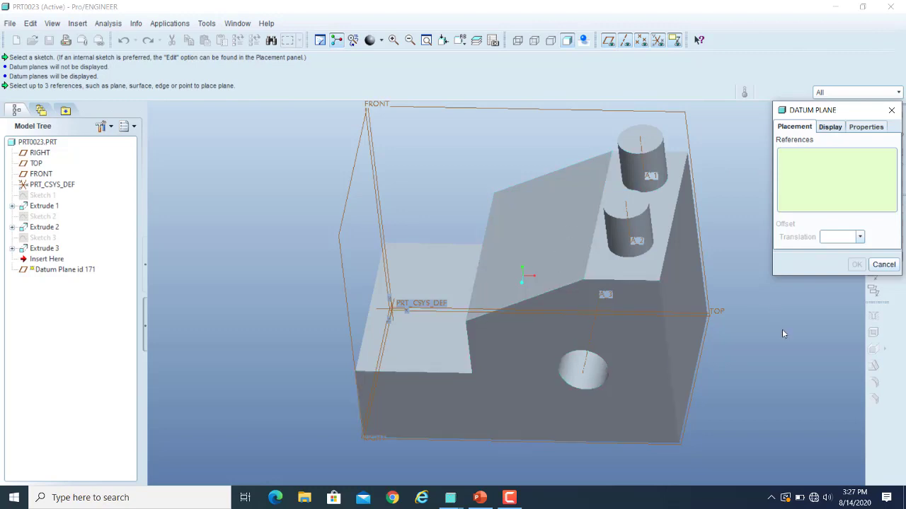
{"action": "left_click", "coordinate": [883, 264]}
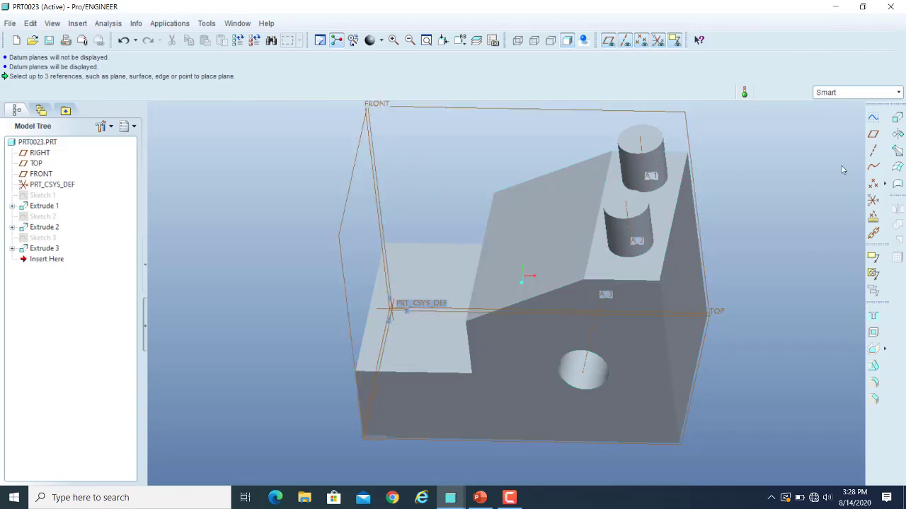
{"action": "left_click", "coordinate": [873, 136]}
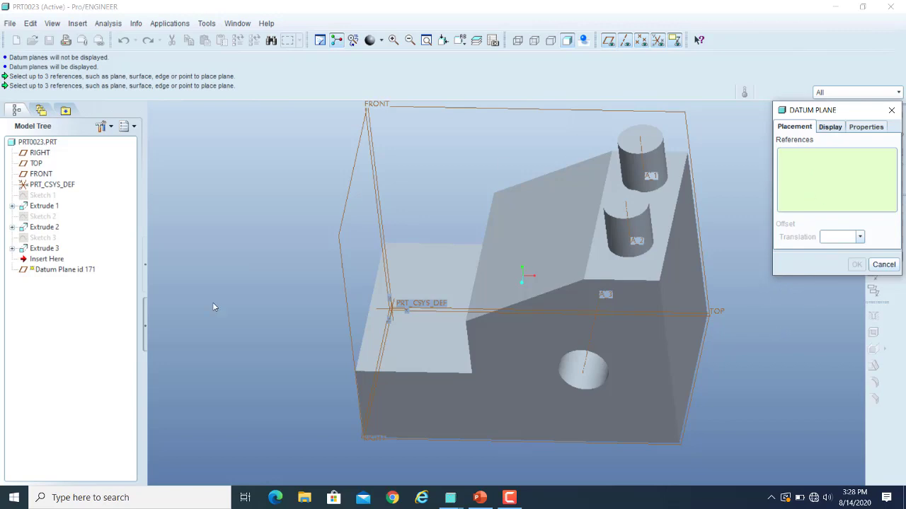
Try different datum references for the new plane, offsetting it 54 from FRONT and 141 from TOP.
{"action": "left_click", "coordinate": [340, 236]}
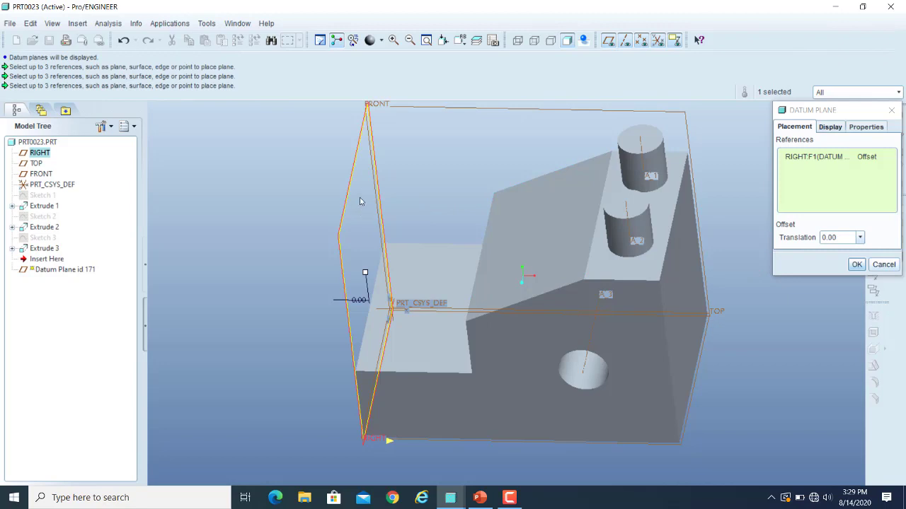
{"action": "left_click", "coordinate": [435, 110]}
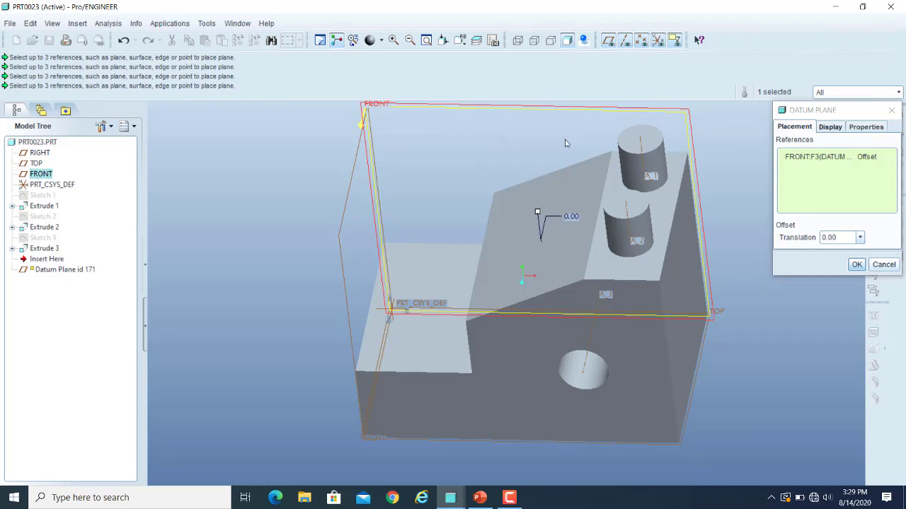
{"action": "left_click_drag", "start_coordinate": [536, 215], "coordinate": [509, 245]}
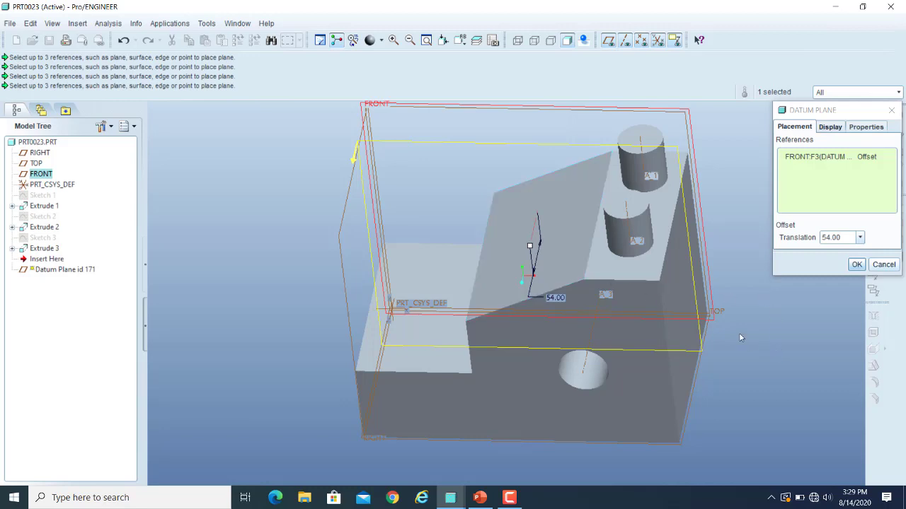
{"action": "left_click", "coordinate": [722, 315]}
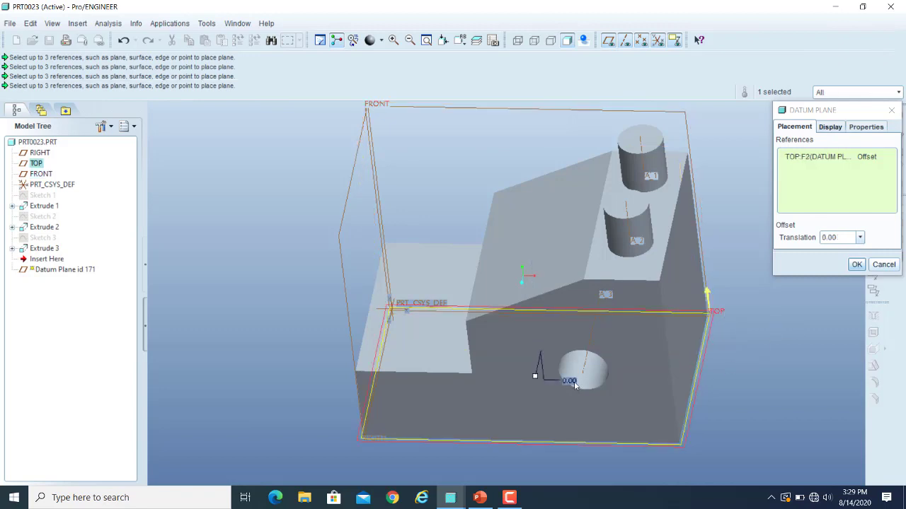
{"action": "left_click_drag", "start_coordinate": [536, 377], "coordinate": [536, 267]}
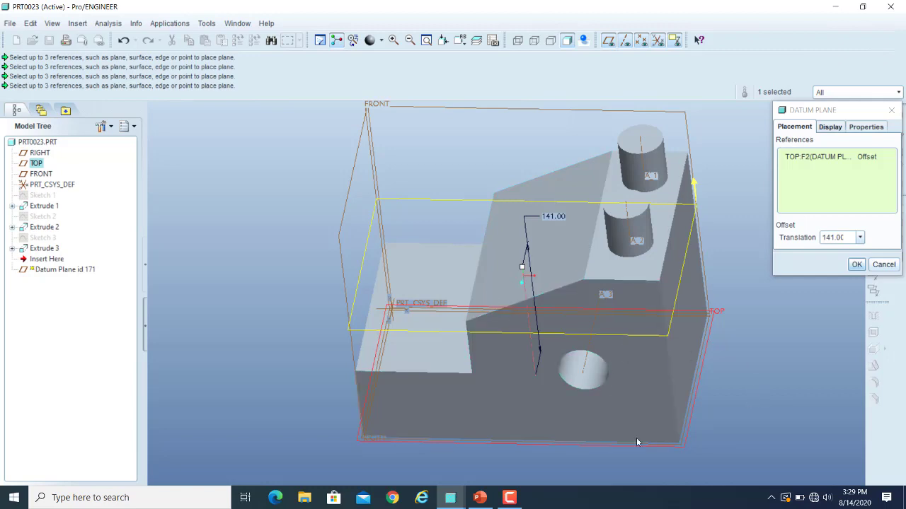
Reference the block's front face with the hole for the datum plane and set the offset to 100.
{"action": "left_click", "coordinate": [490, 406]}
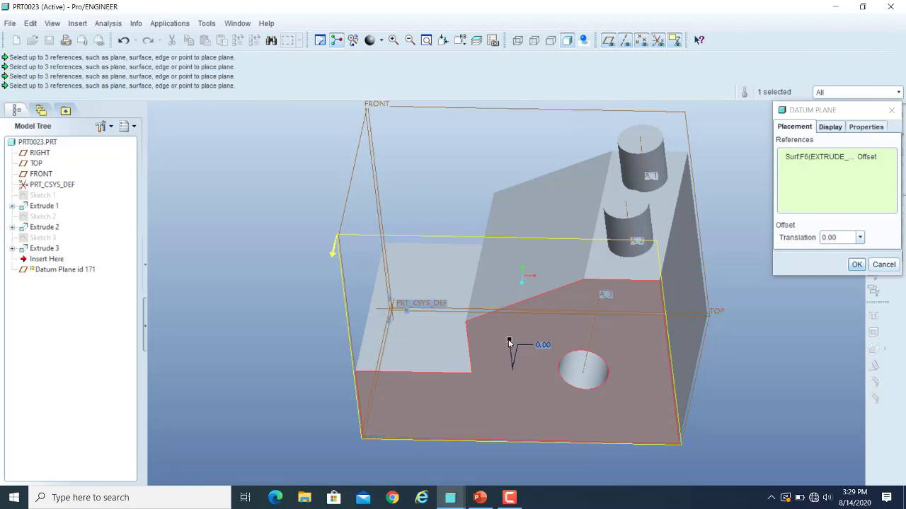
{"action": "left_click_drag", "start_coordinate": [508, 343], "coordinate": [527, 263]}
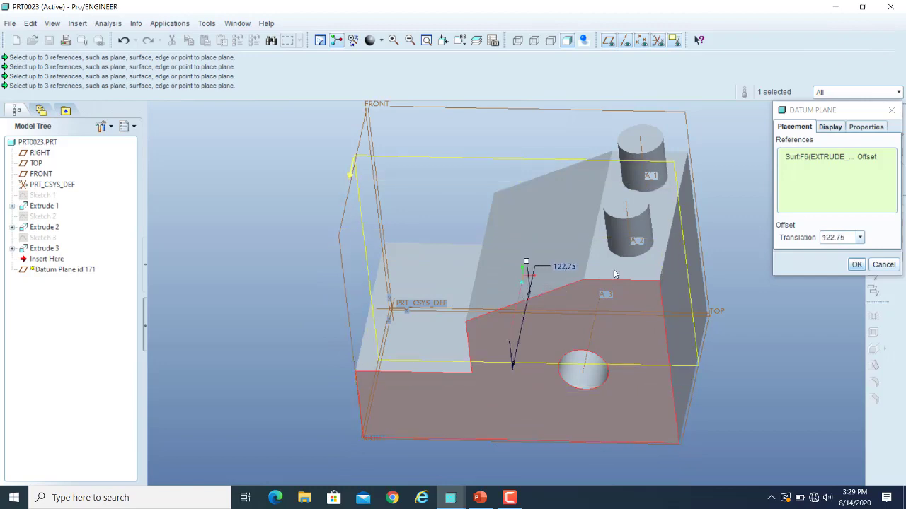
{"action": "double_click", "coordinate": [844, 237]}
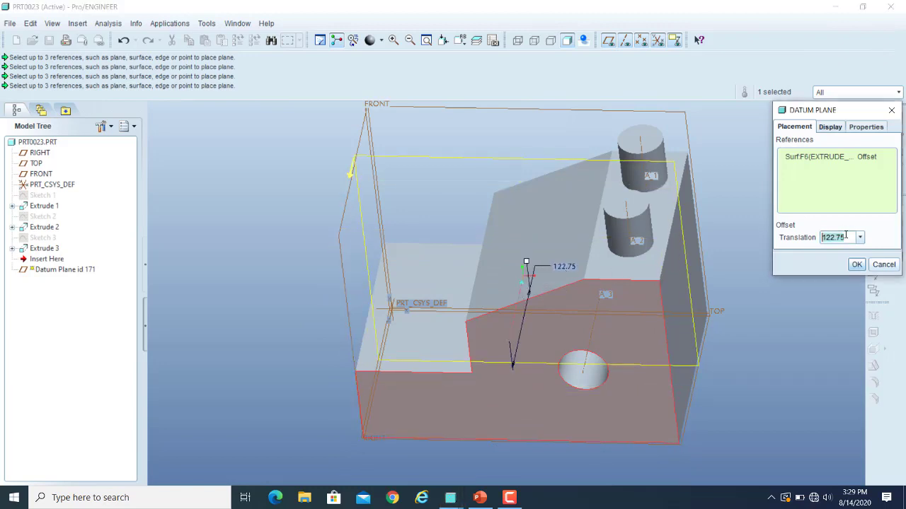
{"action": "type", "text": "100"}
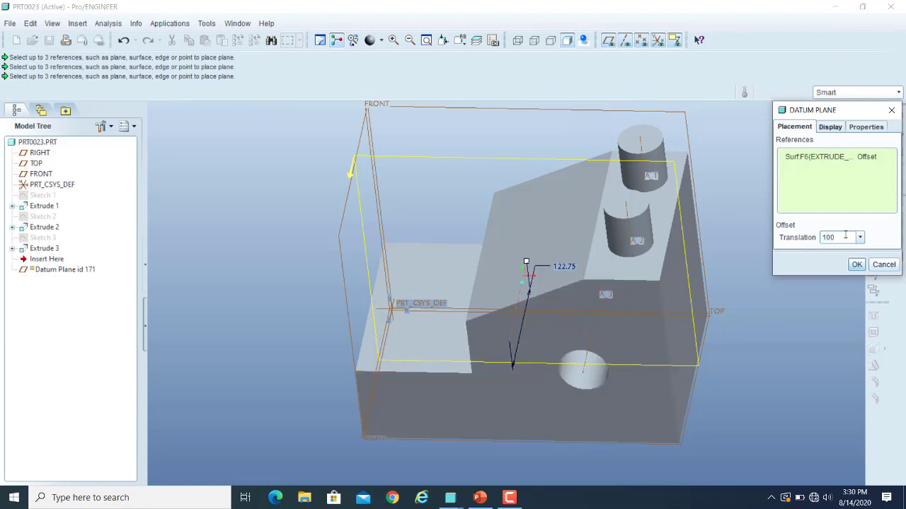
{"action": "key", "text": "Return"}
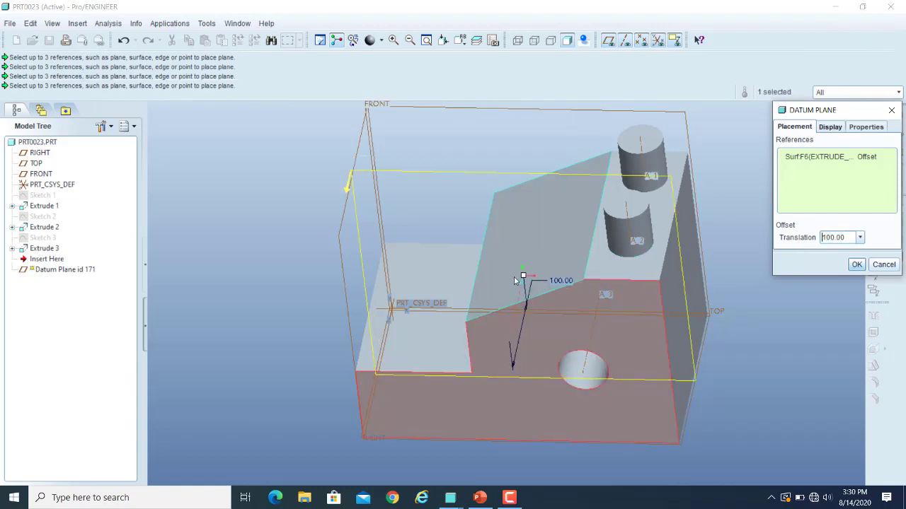
Try the plane about 109.63 out in front of the face, then reverse it with a -100 offset.
{"action": "left_click_drag", "start_coordinate": [523, 276], "coordinate": [493, 411]}
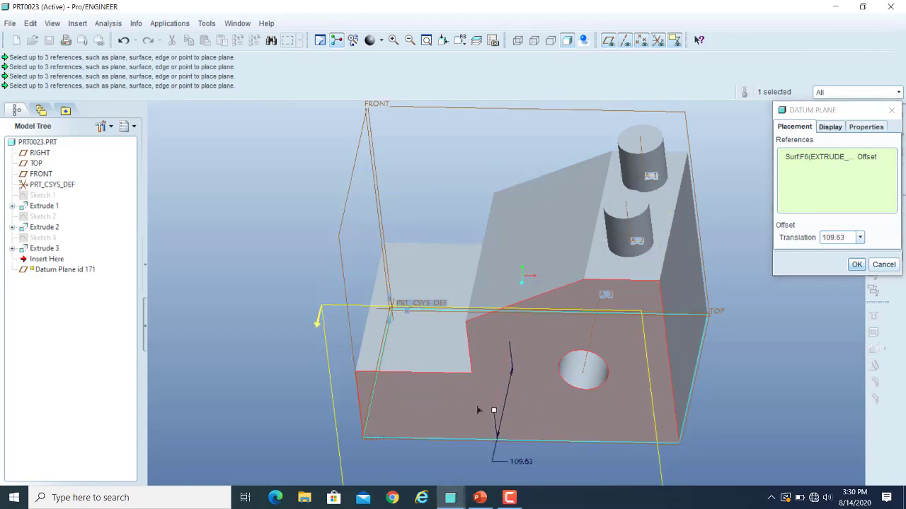
{"action": "left_click", "coordinate": [856, 264]}
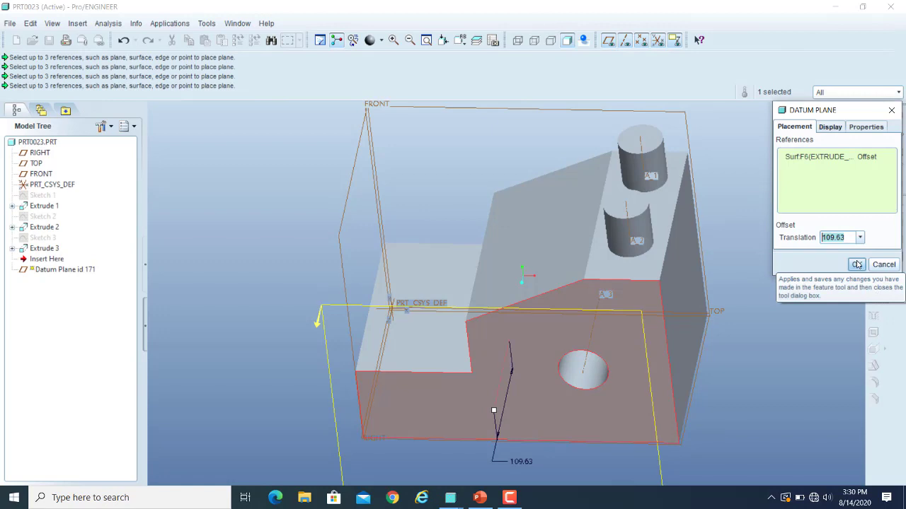
{"action": "left_click", "coordinate": [857, 264]}
{"action": "type", "text": "-"}
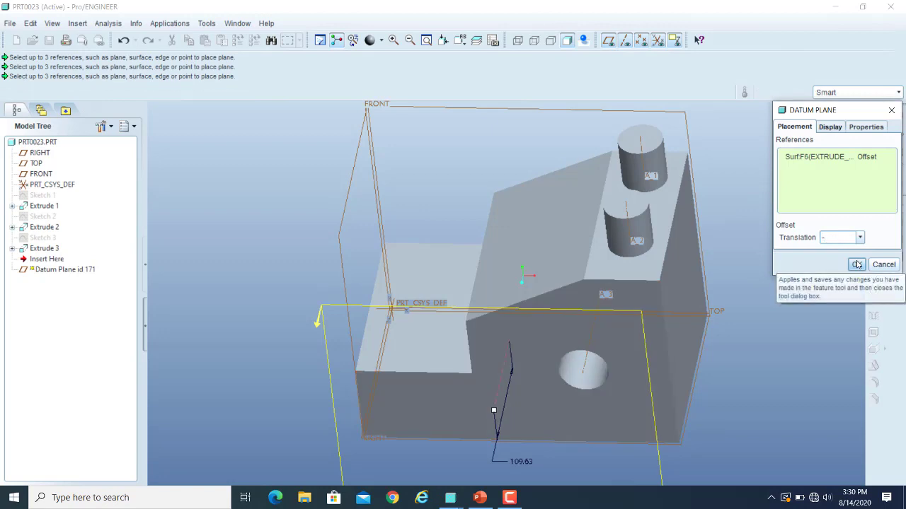
{"action": "type", "text": "100"}
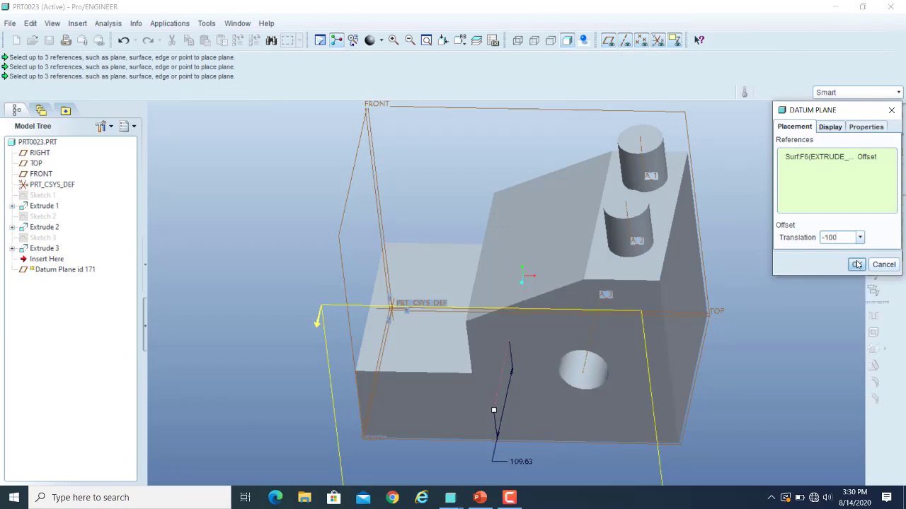
{"action": "key", "text": "Return"}
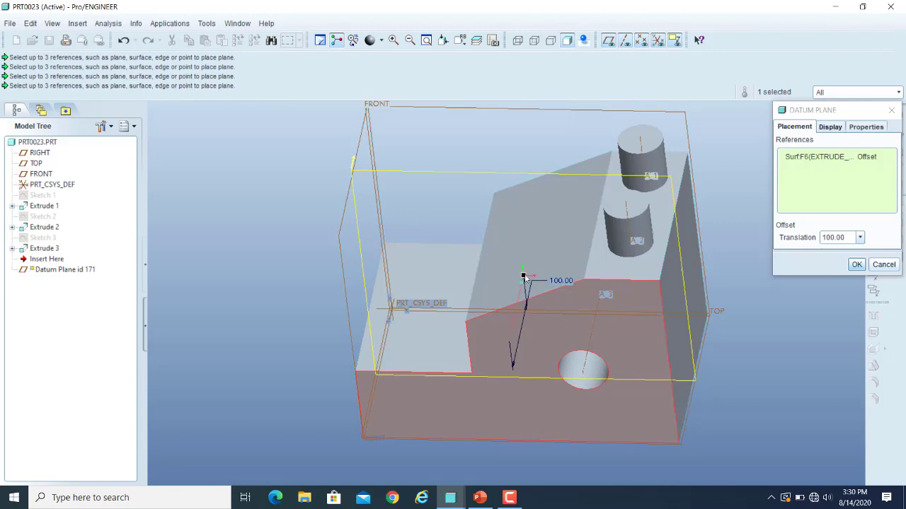
Move the plane about 95 out in front of the block's front face and create it.
{"action": "left_click_drag", "start_coordinate": [526, 297], "coordinate": [485, 401]}
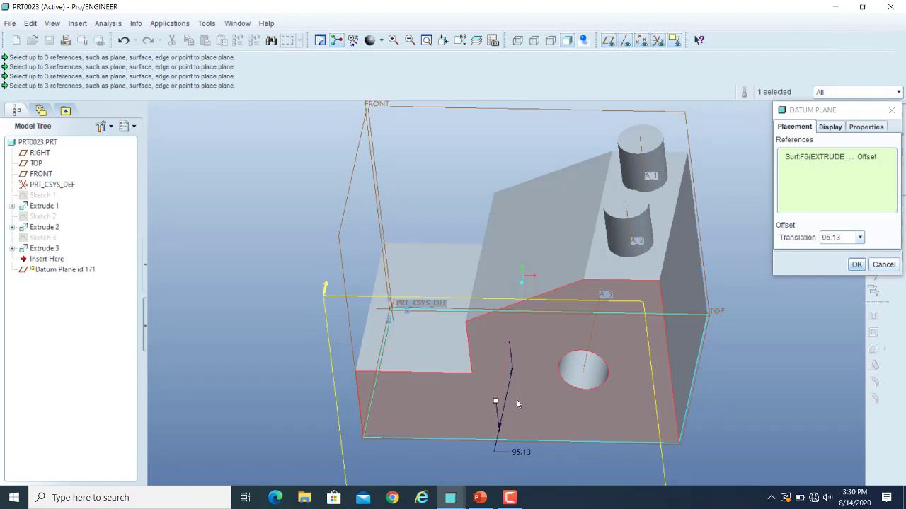
{"action": "middle_click_drag", "start_coordinate": [550, 353], "coordinate": [555, 351]}
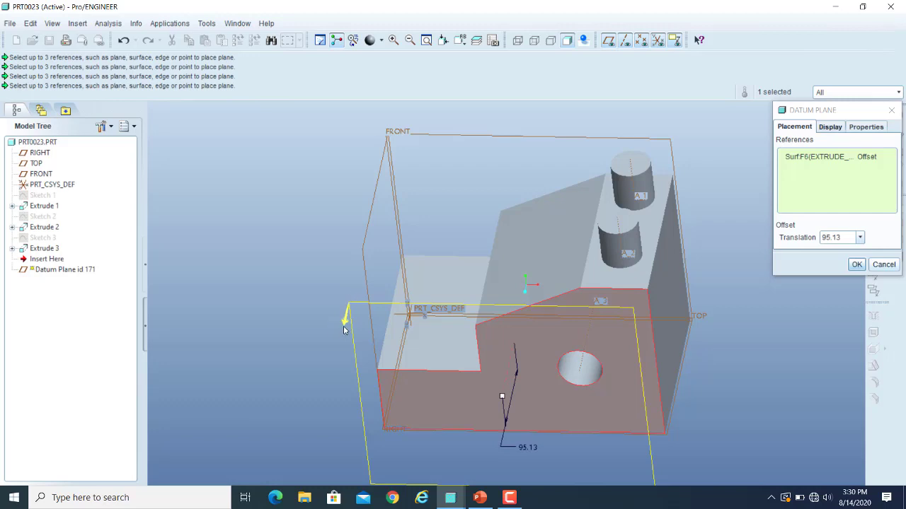
{"action": "left_click", "coordinate": [856, 264]}
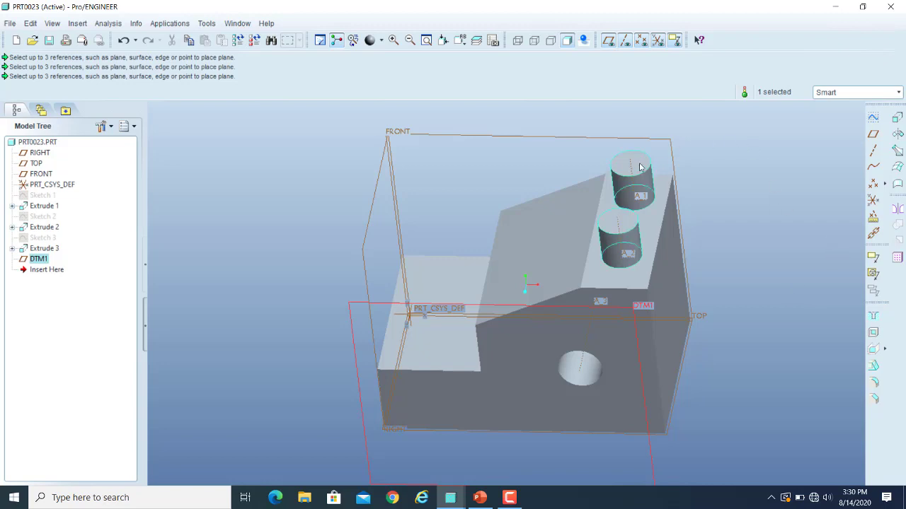
Create a second datum plane on the top faces of the two cylinders with a 0 offset.
{"action": "left_click", "coordinate": [873, 136]}
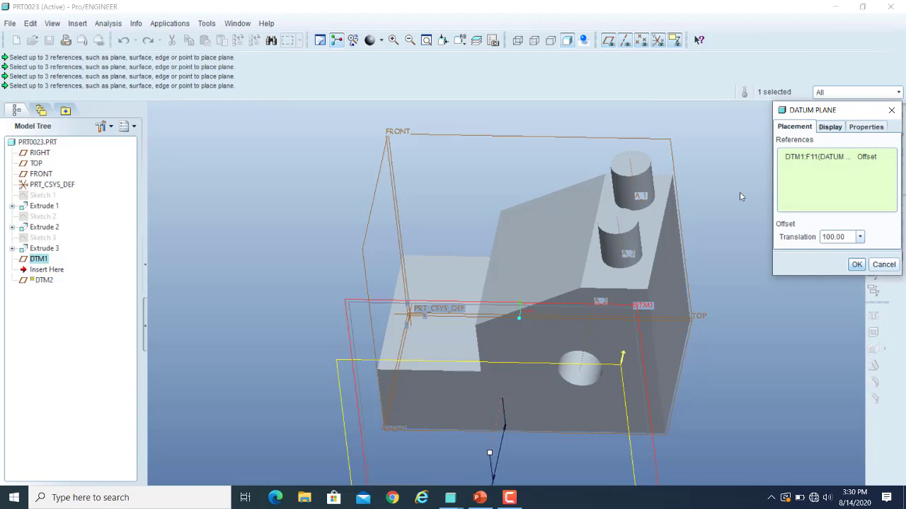
{"action": "left_click", "coordinate": [621, 168]}
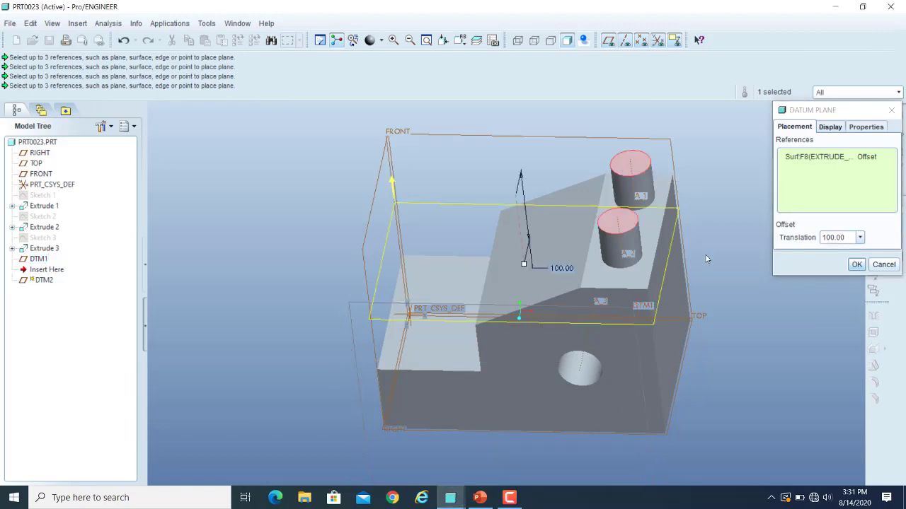
{"action": "middle_click_drag", "start_coordinate": [702, 303], "coordinate": [701, 278]}
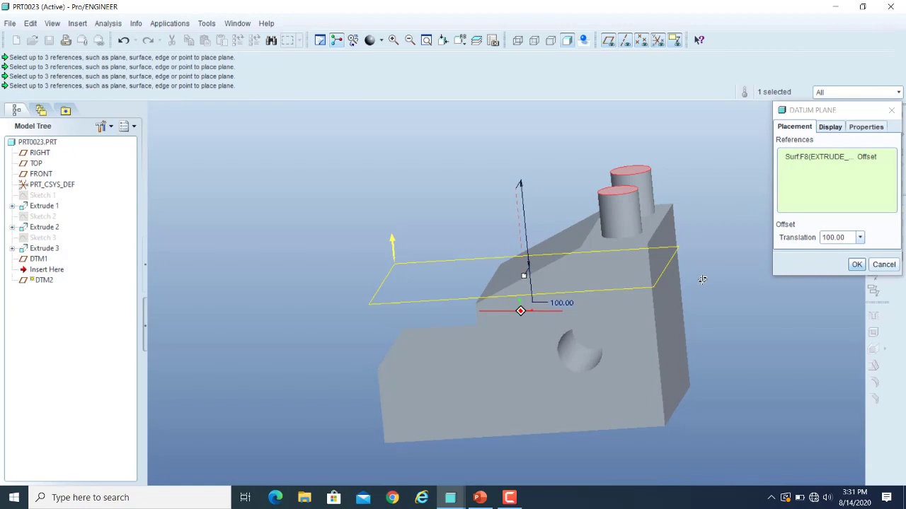
{"action": "double_click", "coordinate": [838, 238]}
{"action": "type", "text": "0"}
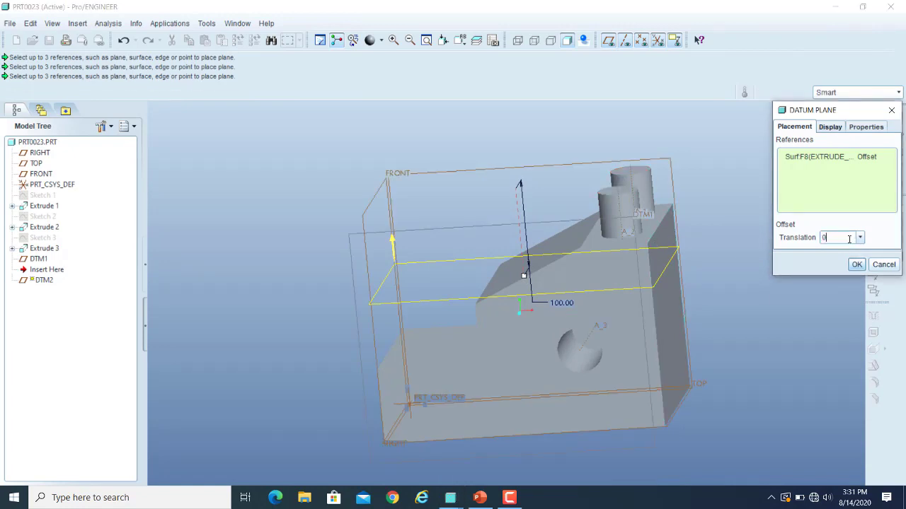
{"action": "key", "text": "Return"}
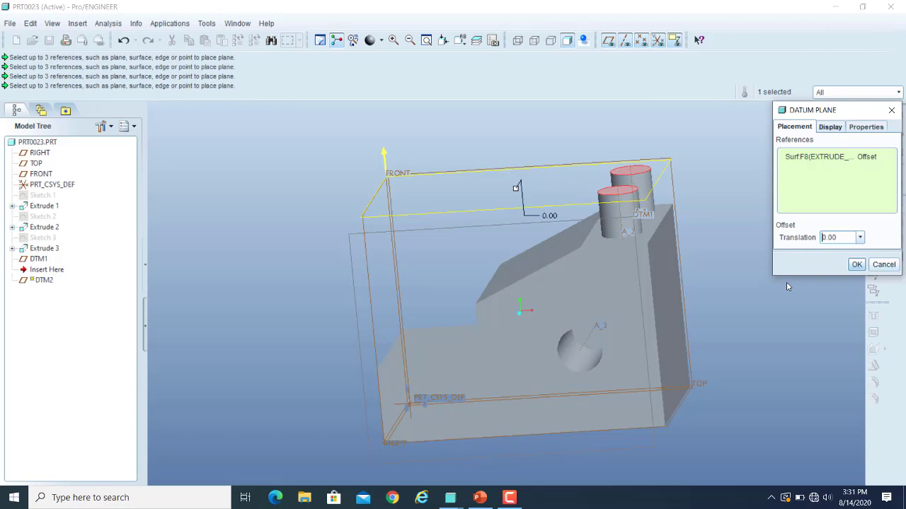
{"action": "middle_click_drag", "start_coordinate": [760, 254], "coordinate": [762, 318]}
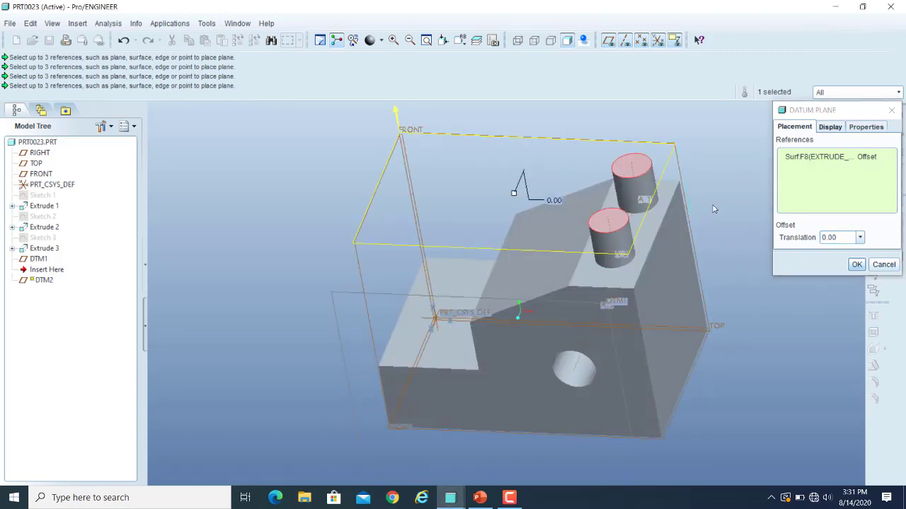
{"action": "left_click", "coordinate": [855, 264]}
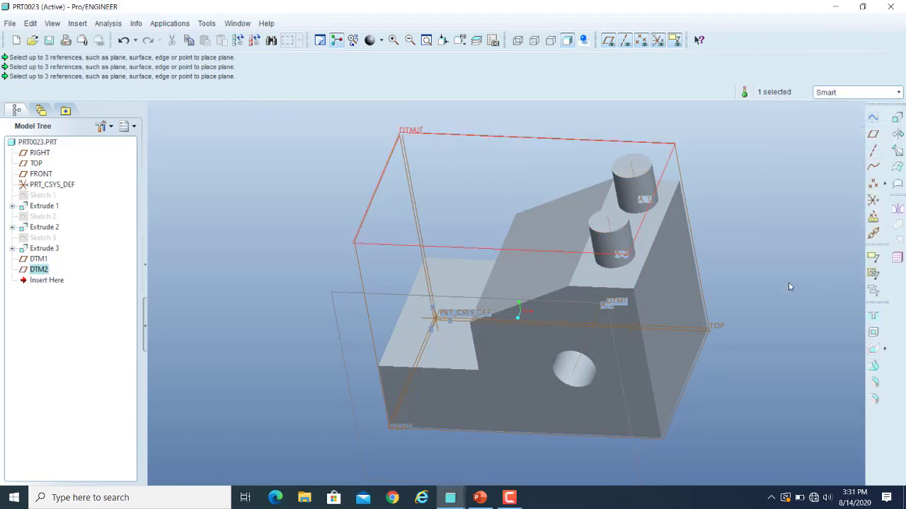
Create a third datum plane offset about 84.75 outward from the block's sloped face.
{"action": "left_click", "coordinate": [874, 134]}
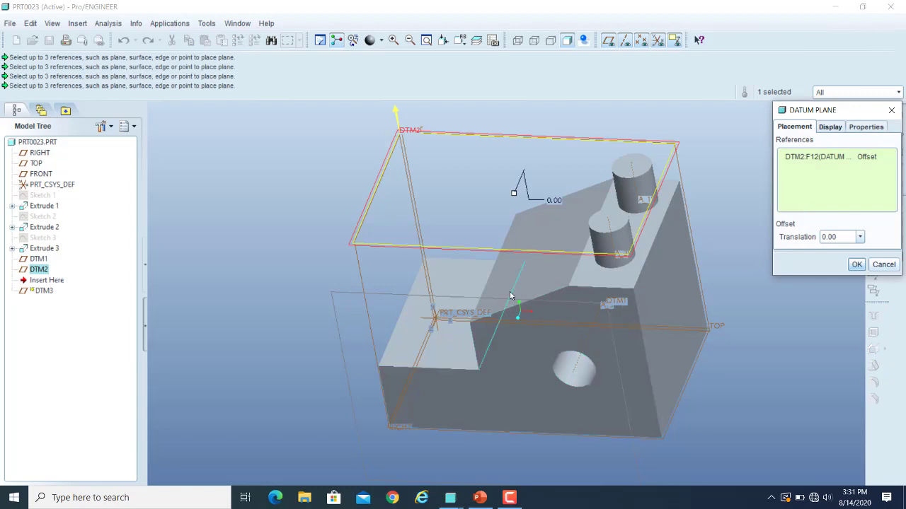
{"action": "left_click", "coordinate": [513, 269]}
{"action": "left_click_drag", "start_coordinate": [515, 266], "coordinate": [487, 215]}
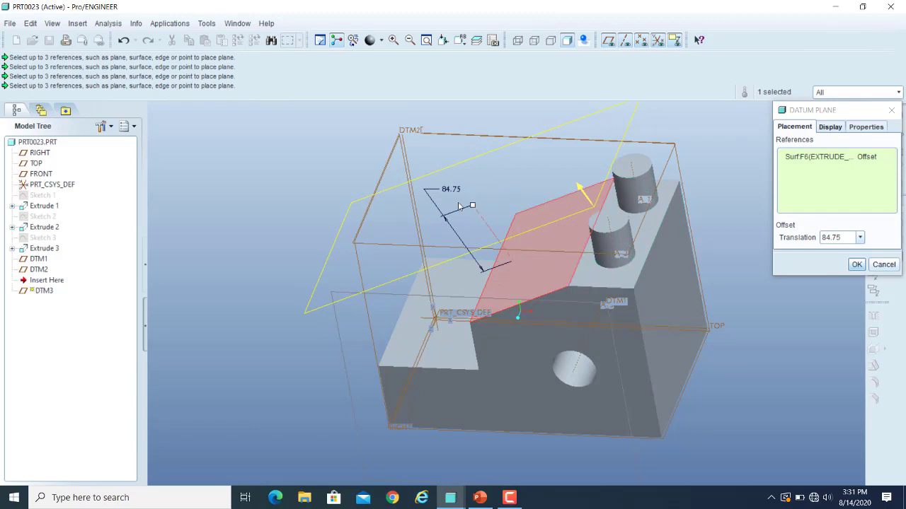
{"action": "left_click", "coordinate": [855, 264]}
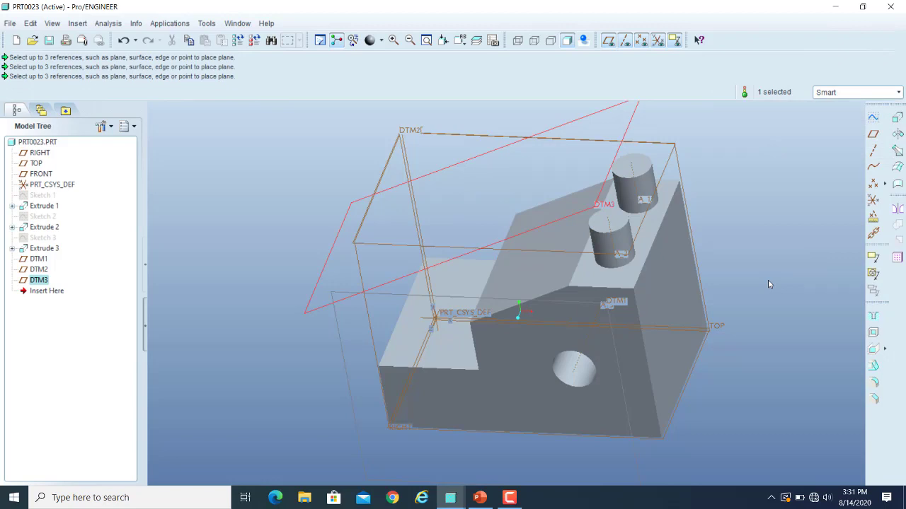
Create a fourth datum plane offset about 81.13 outward from the datum plane above the sloped face.
{"action": "left_click", "coordinate": [768, 280]}
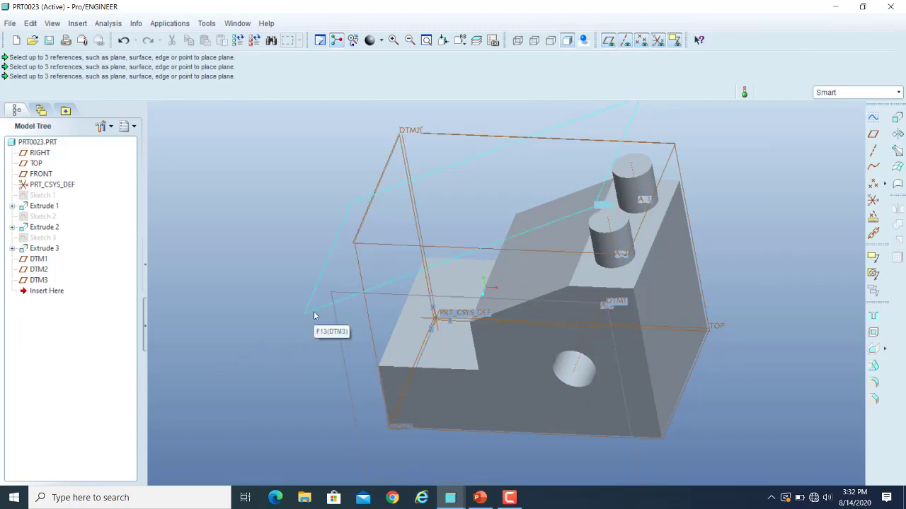
{"action": "left_click", "coordinate": [873, 135]}
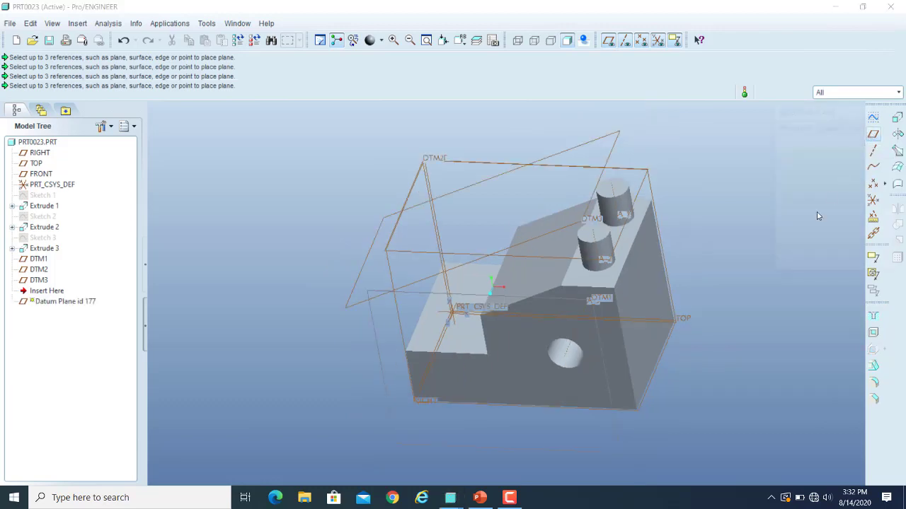
{"action": "left_click", "coordinate": [349, 306]}
{"action": "left_click_drag", "start_coordinate": [483, 220], "coordinate": [451, 177]}
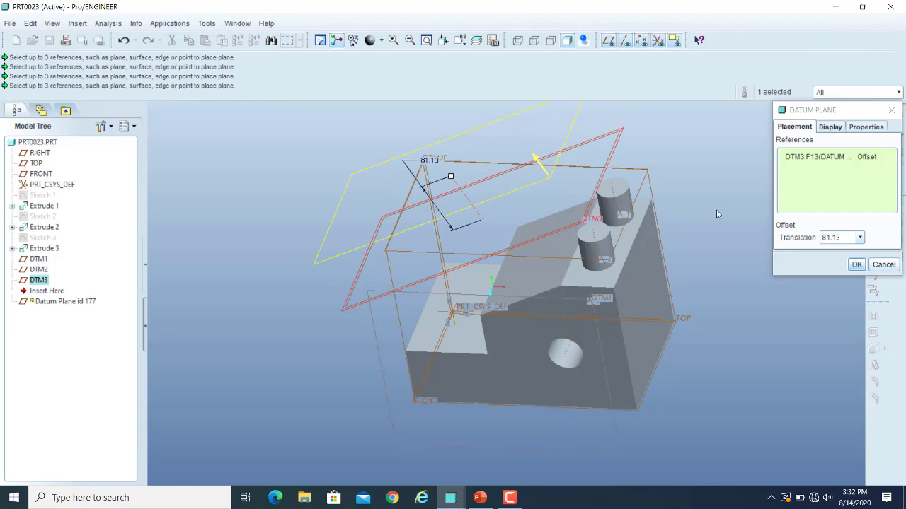
{"action": "left_click", "coordinate": [856, 264]}
{"action": "left_click", "coordinate": [774, 272]}
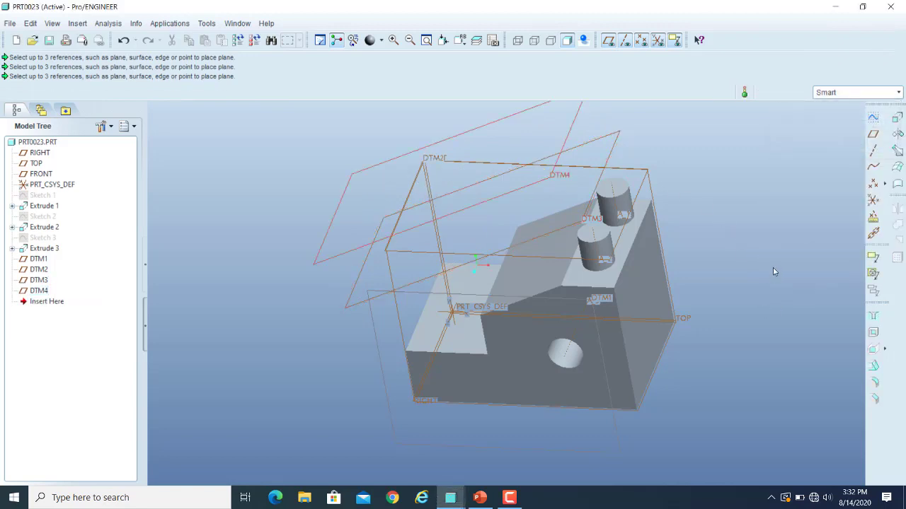
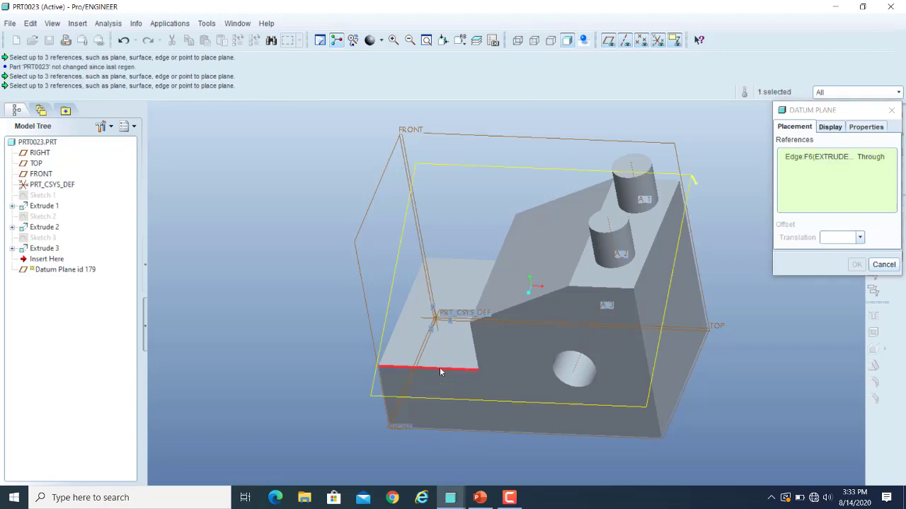
Try the new plane through single edges of the block, ending with the top and bottom edges of the tall end face.
{"action": "middle_click_drag", "start_coordinate": [759, 413], "coordinate": [735, 404]}
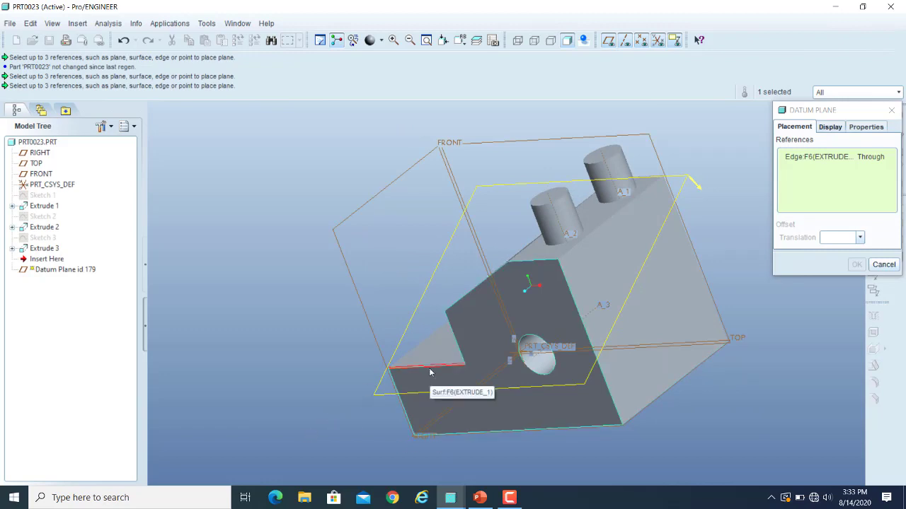
{"action": "left_click", "coordinate": [472, 293]}
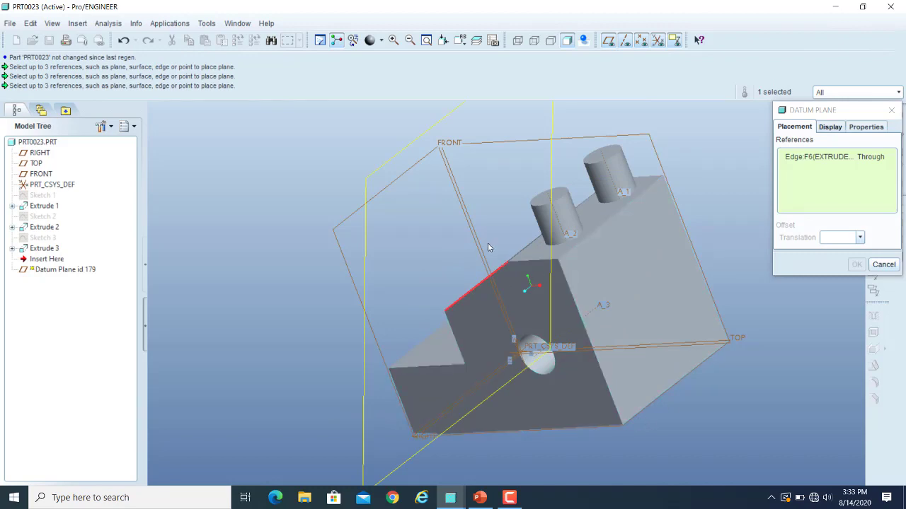
{"action": "left_click", "coordinate": [602, 230]}
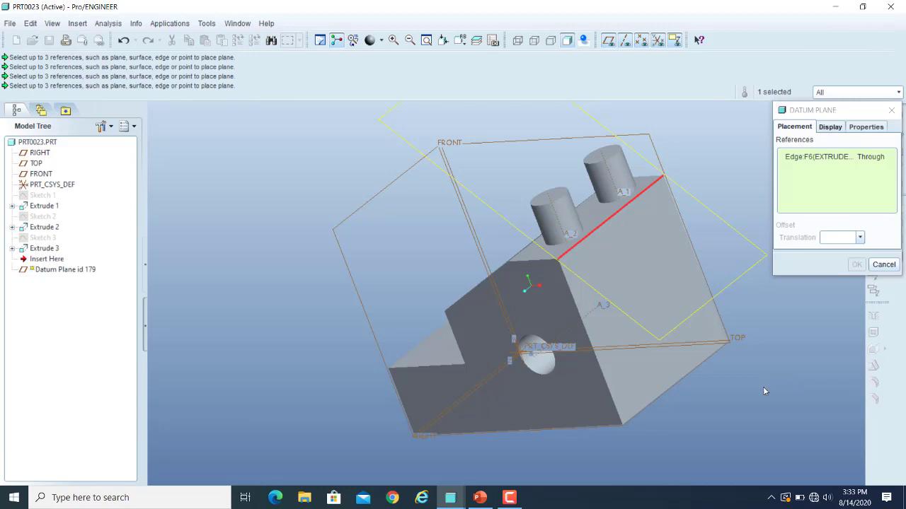
{"action": "middle_click_drag", "start_coordinate": [764, 392], "coordinate": [786, 394]}
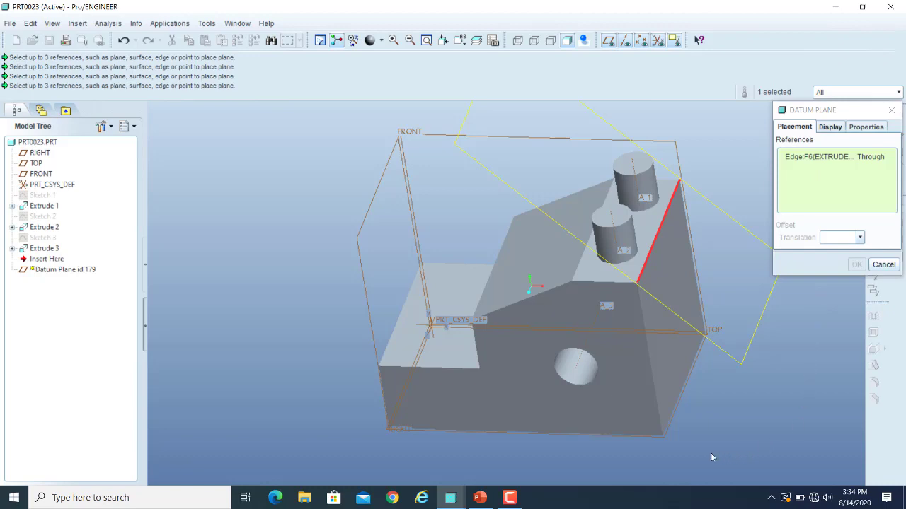
{"action": "left_click", "coordinate": [670, 428], "text": "ctrl"}
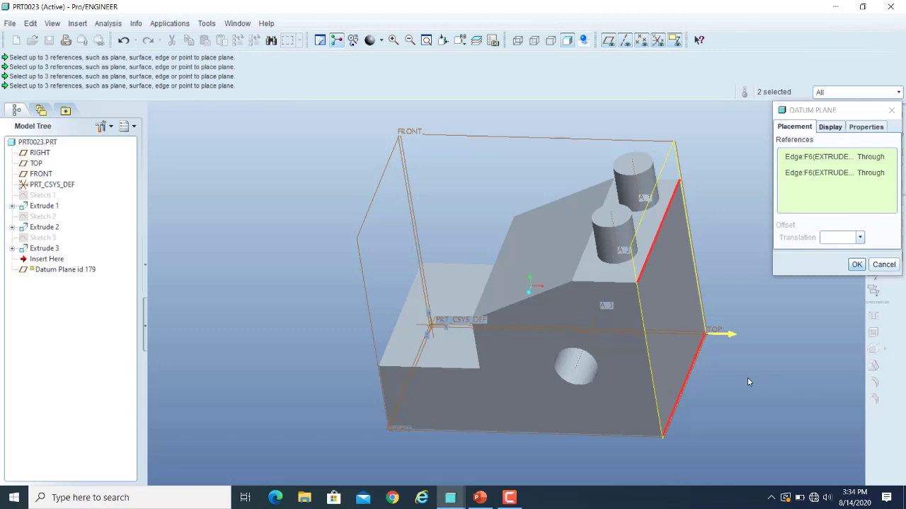
Try the plane through the sloped face's lower edge and the low step's outer edge, and remove the second edge reference.
{"action": "left_click", "coordinate": [505, 241]}
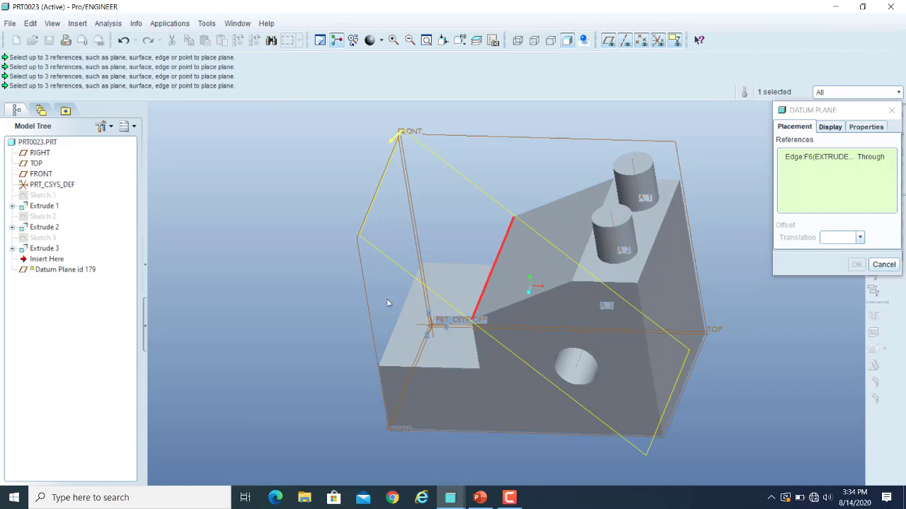
{"action": "left_click", "coordinate": [394, 320], "text": "ctrl"}
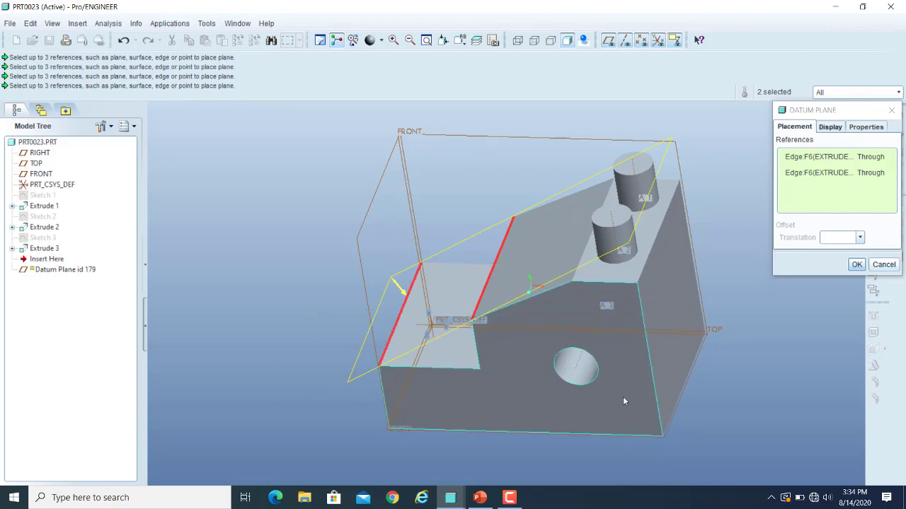
{"action": "left_click", "coordinate": [869, 174]}
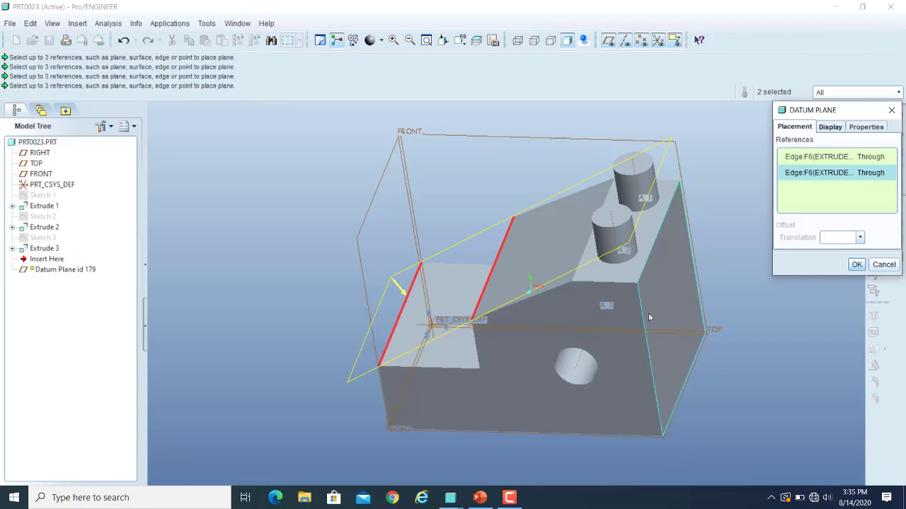
{"action": "scroll", "coordinate": [705, 133], "scroll_direction": "up", "scroll_amount": 1}
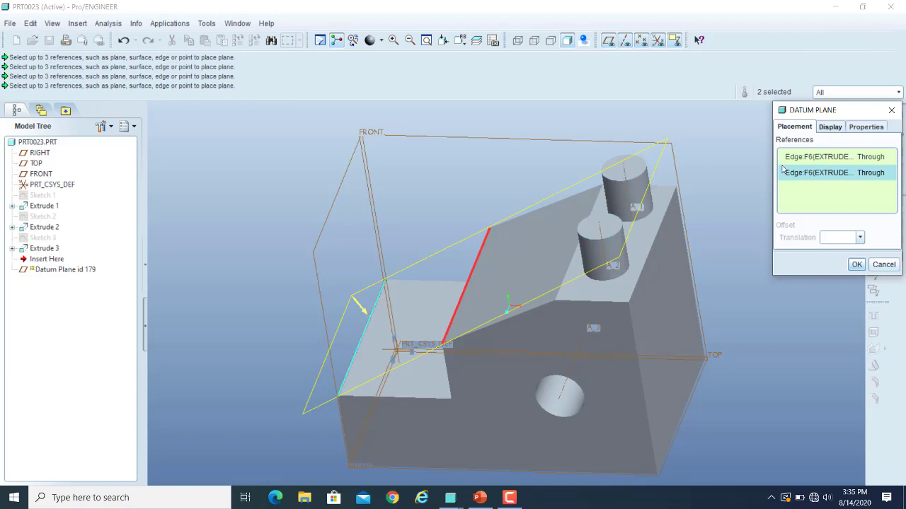
{"action": "right_click", "coordinate": [810, 171]}
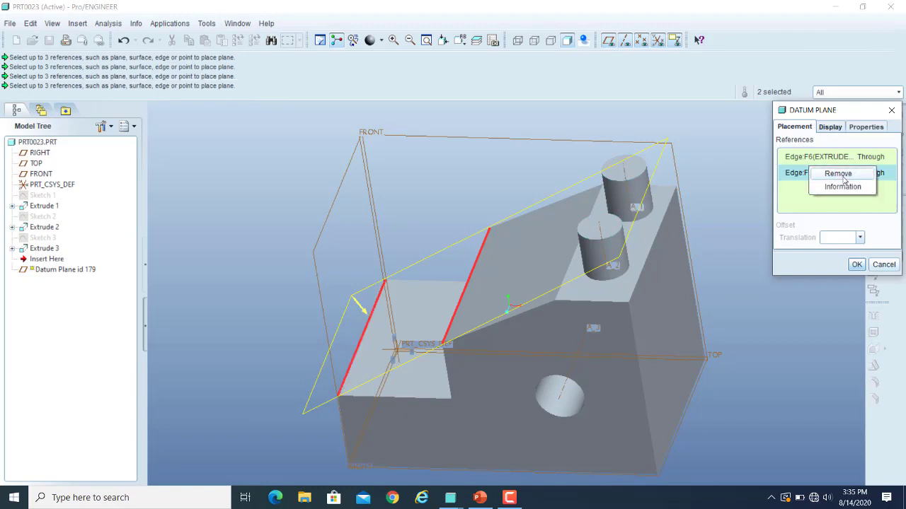
{"action": "left_click", "coordinate": [841, 174]}
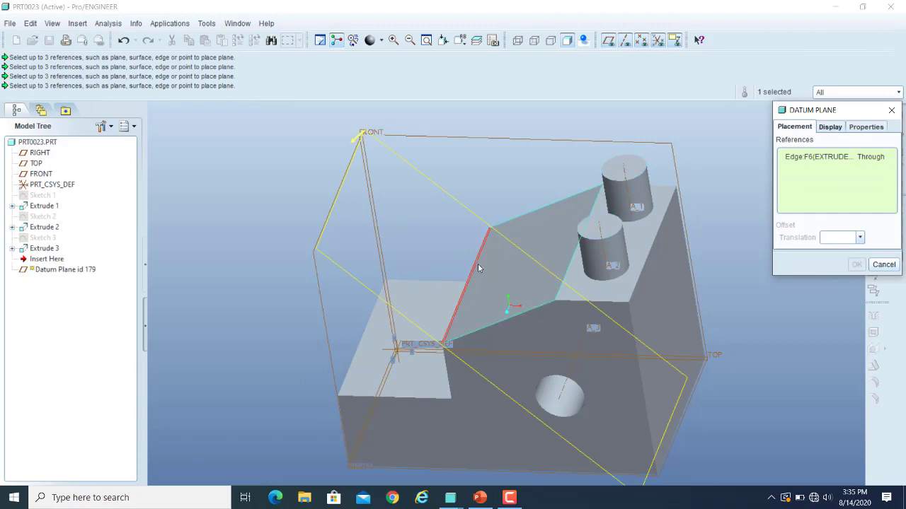
Place the plane through the rear cylinder's axis at an angle to the block's front face, trying rotations of 57 and 22 degrees.
{"action": "left_click", "coordinate": [627, 191]}
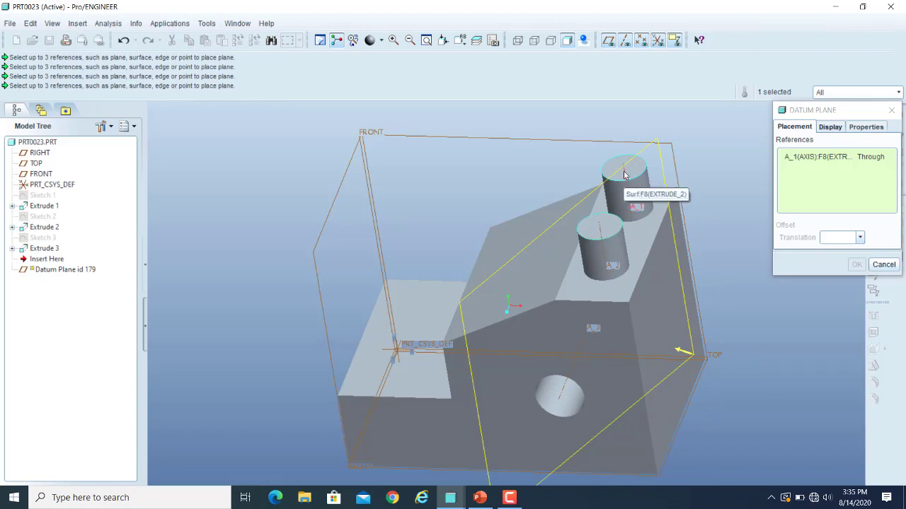
{"action": "left_click", "coordinate": [520, 338], "text": "ctrl"}
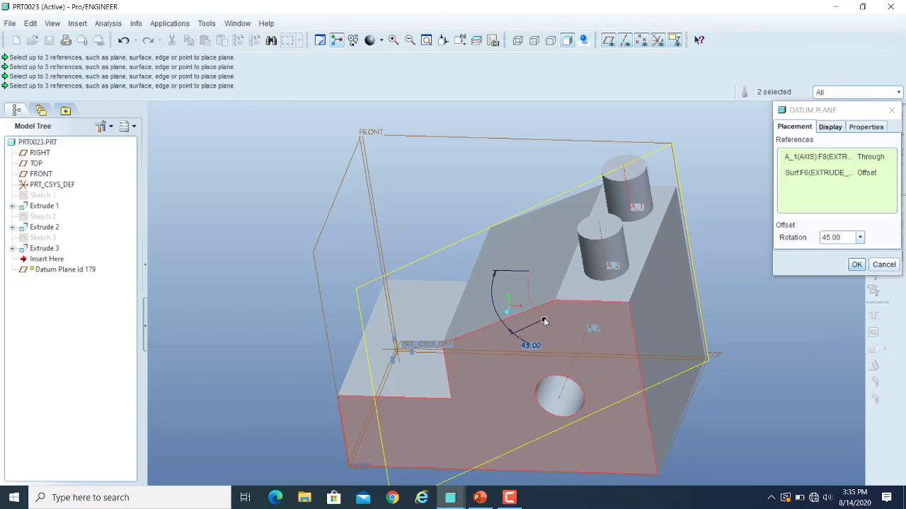
{"action": "left_click_drag", "start_coordinate": [543, 322], "coordinate": [529, 345]}
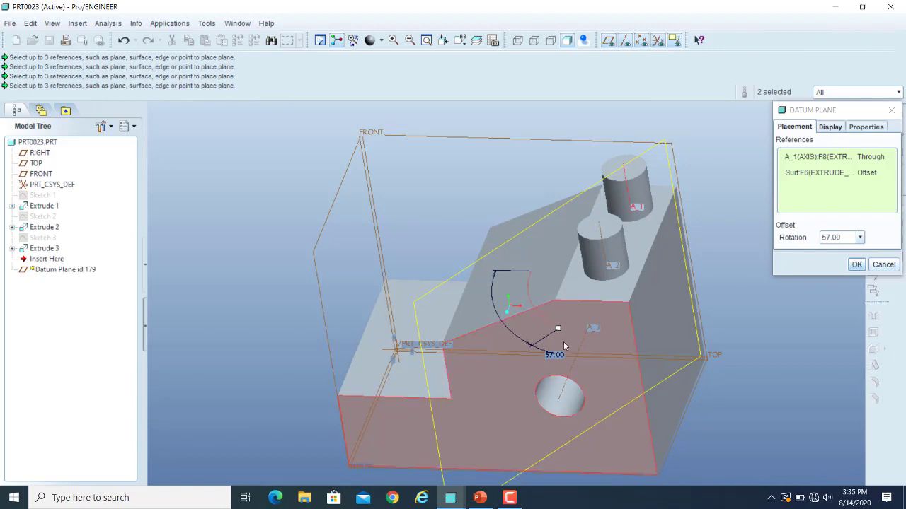
{"action": "left_click_drag", "start_coordinate": [558, 332], "coordinate": [529, 296]}
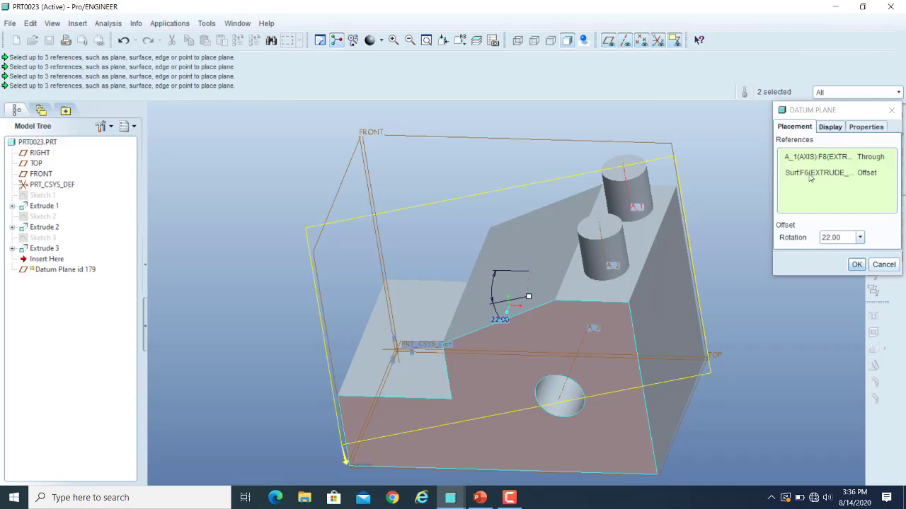
Try the Parallel constraint for the front face reference of the plane.
{"action": "left_click", "coordinate": [810, 176]}
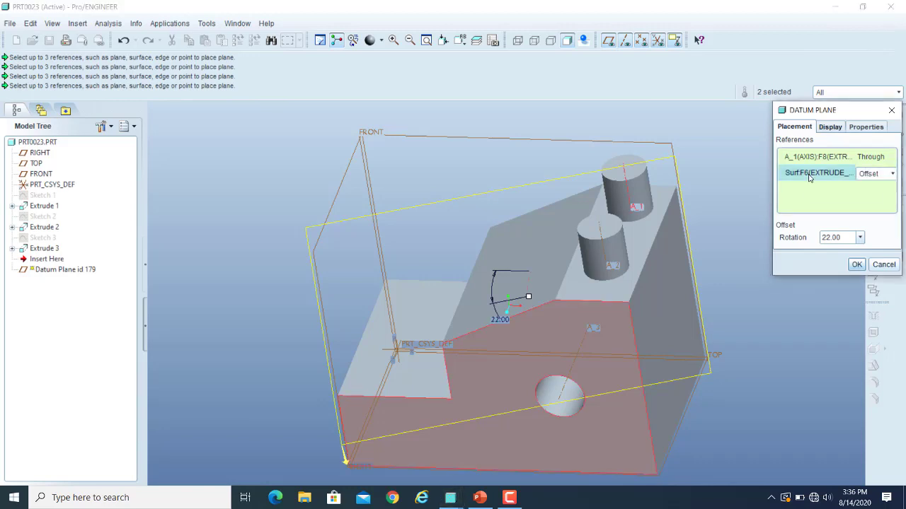
{"action": "left_click", "coordinate": [892, 174]}
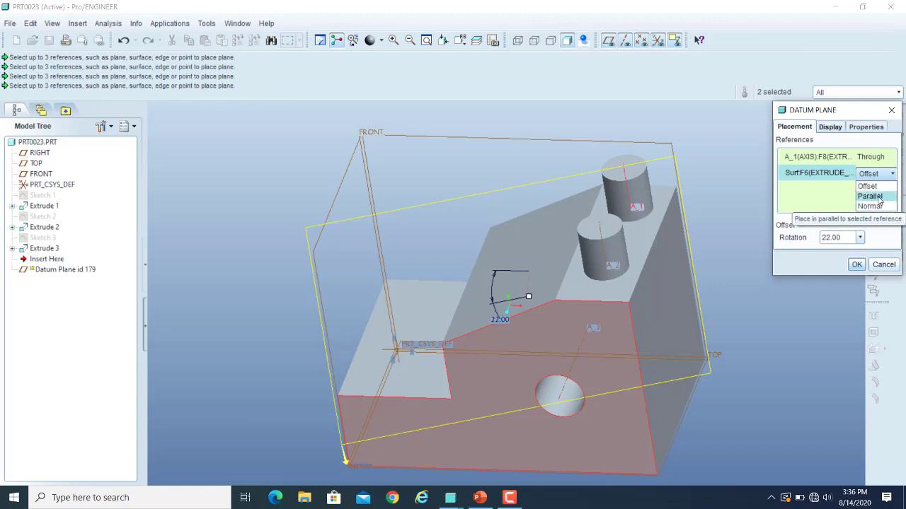
{"action": "left_click", "coordinate": [870, 196]}
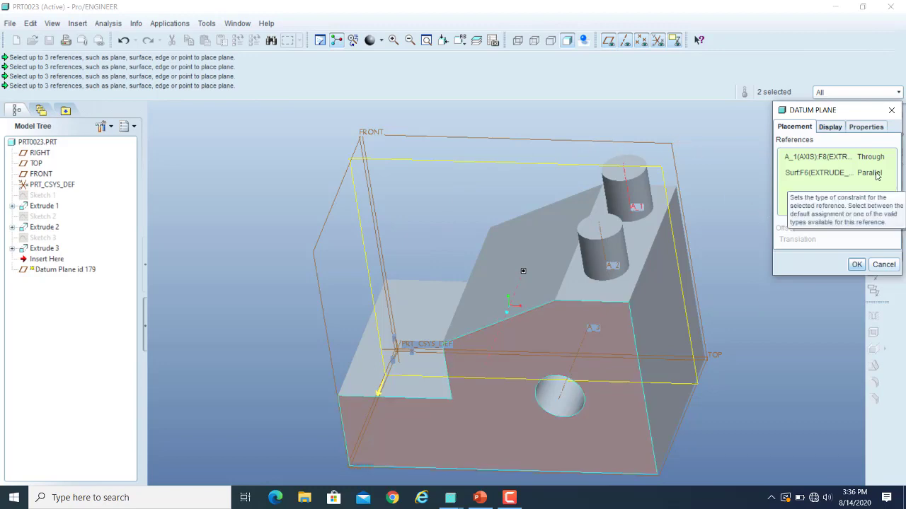
Constrain the plane Normal to the front face and create it through the rear cylinder's axis.
{"action": "left_click", "coordinate": [836, 175]}
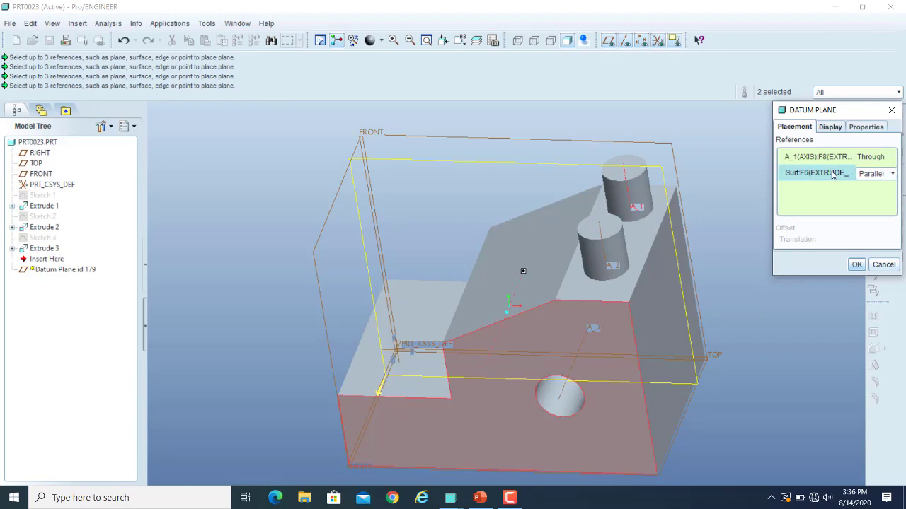
{"action": "left_click", "coordinate": [893, 176]}
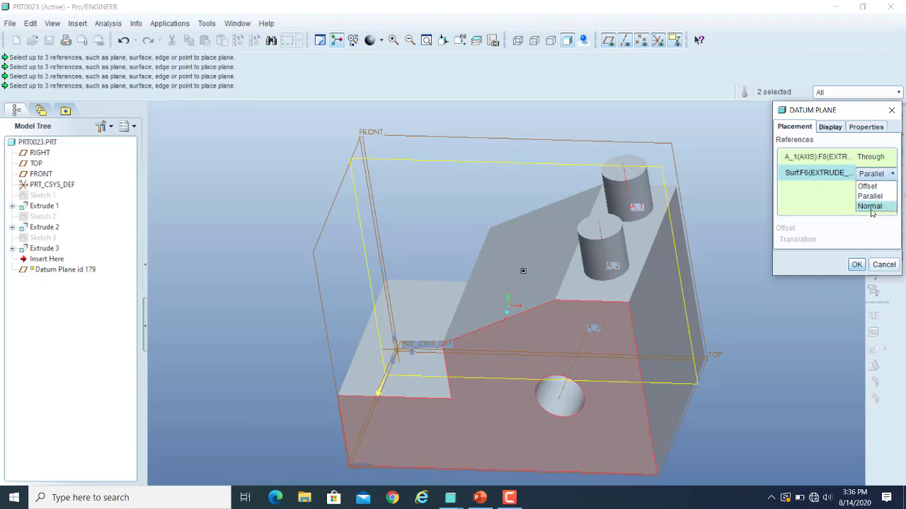
{"action": "left_click", "coordinate": [870, 206]}
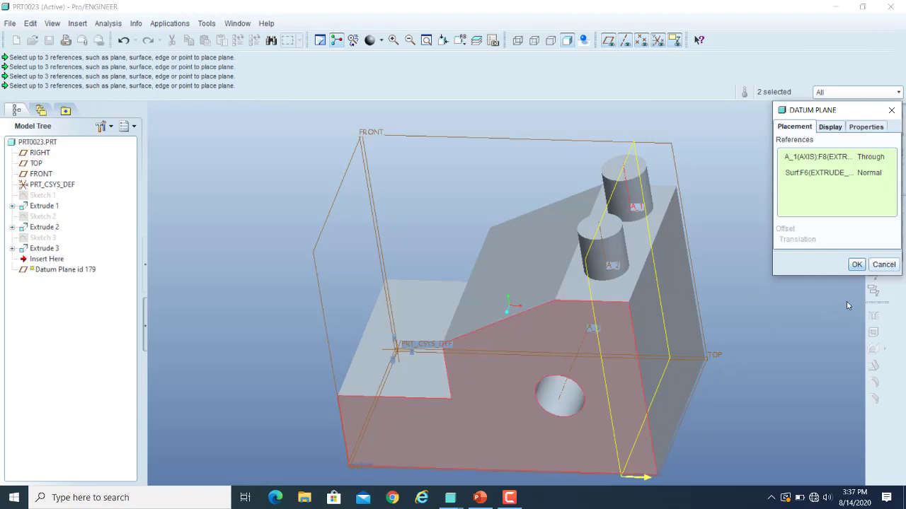
{"action": "left_click", "coordinate": [856, 264]}
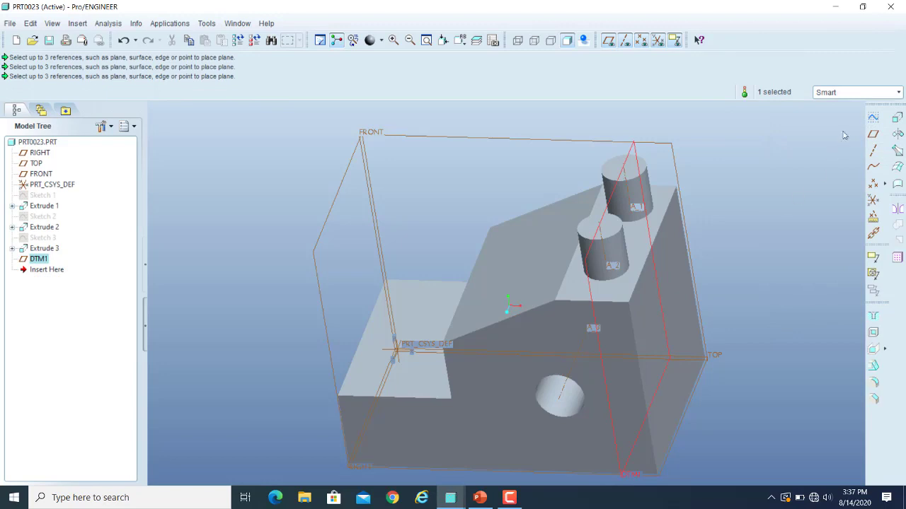
Start another datum plane through the low step's outer top edge, with an Offset rotation from the block's bottom face.
{"action": "left_click", "coordinate": [872, 133]}
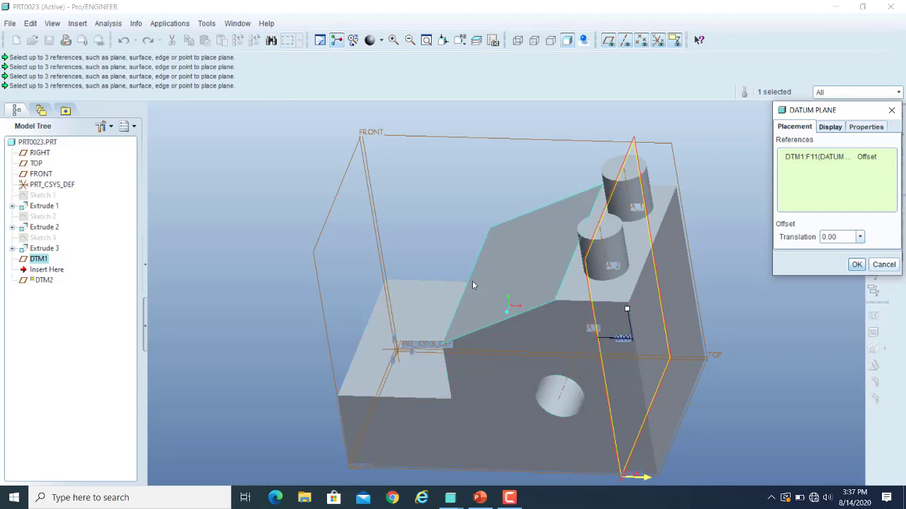
{"action": "left_click", "coordinate": [371, 315]}
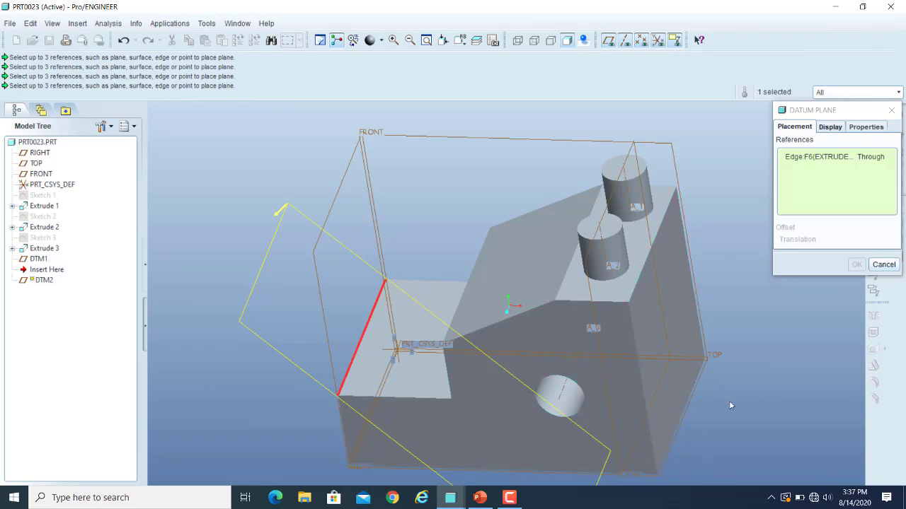
{"action": "left_click", "coordinate": [632, 426], "text": "ctrl"}
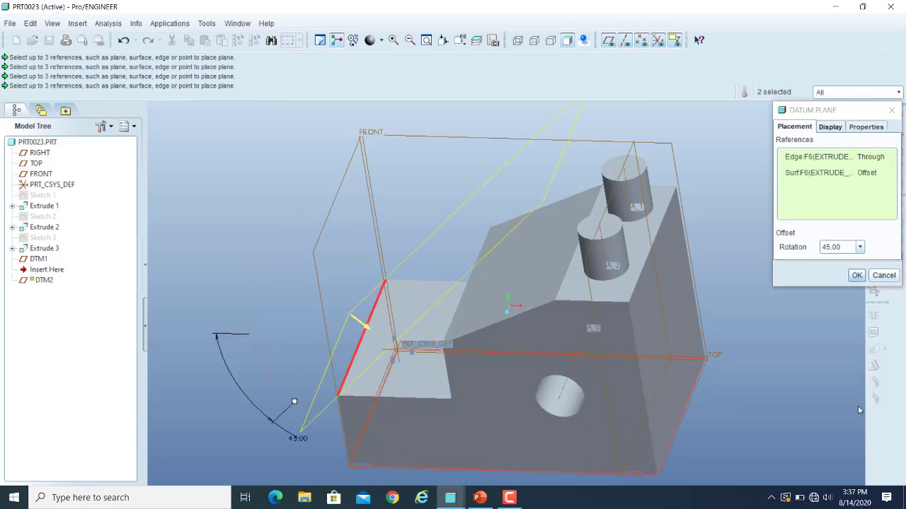
{"action": "left_click", "coordinate": [873, 173]}
{"action": "left_click", "coordinate": [886, 175]}
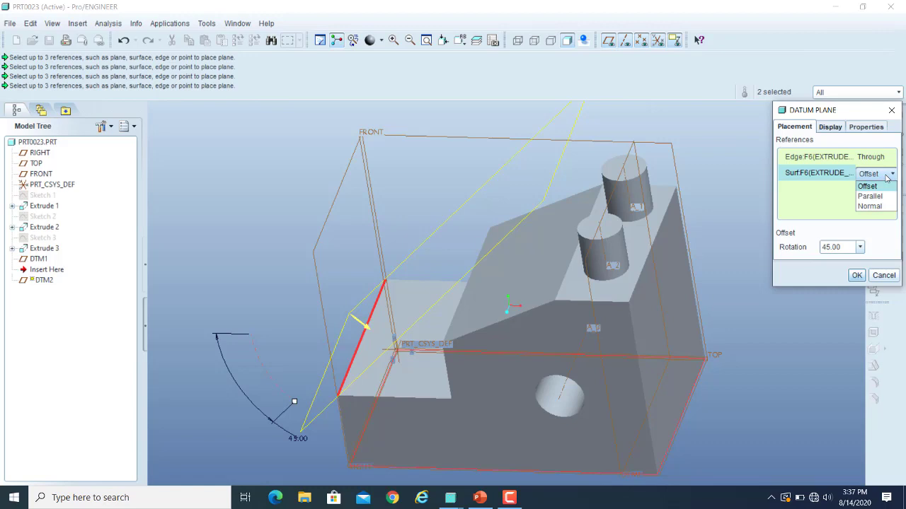
{"action": "left_click", "coordinate": [883, 185]}
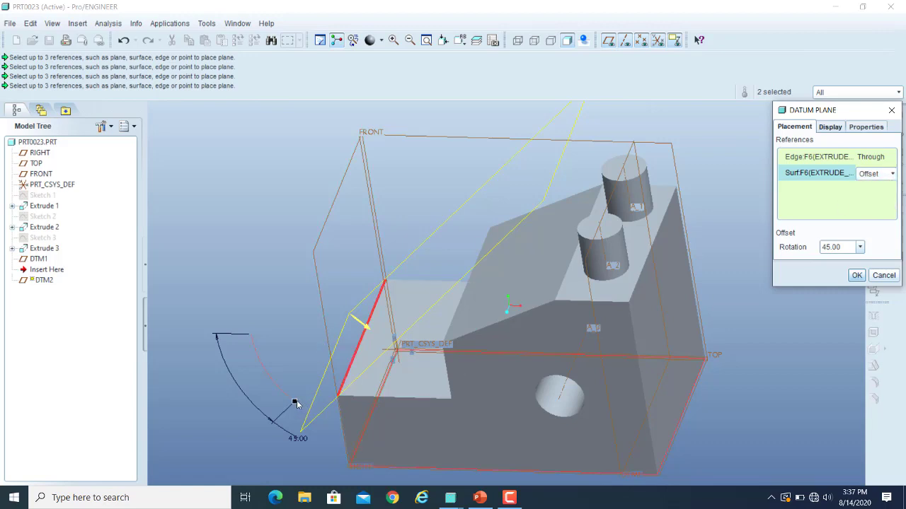
Try a 43-degree rotation of the plane from the bottom face, and set the rotation to 45 degrees.
{"action": "mouse_move", "coordinate": [296, 404]}
{"action": "left_mouse_down"}
{"action": "mouse_move", "coordinate": [276, 384]}
{"action": "mouse_move", "coordinate": [292, 400]}
{"action": "left_mouse_up"}
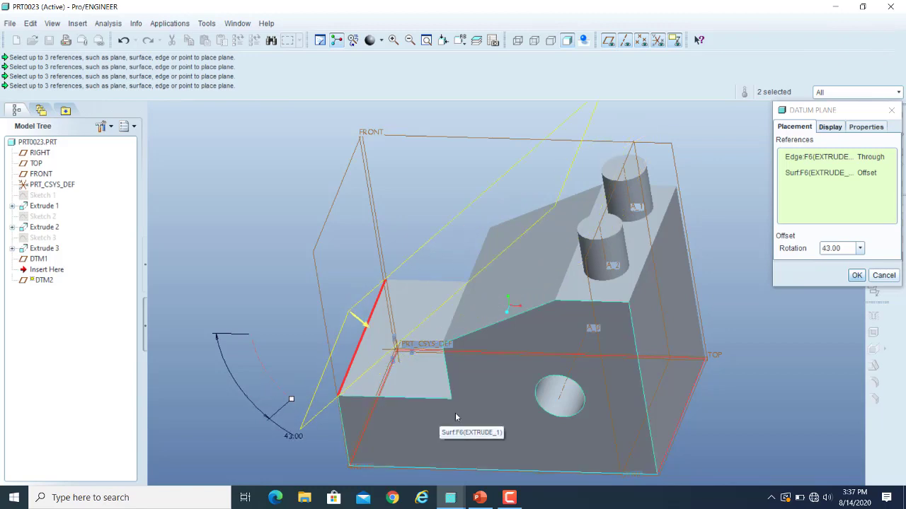
{"action": "double_click", "coordinate": [845, 247]}
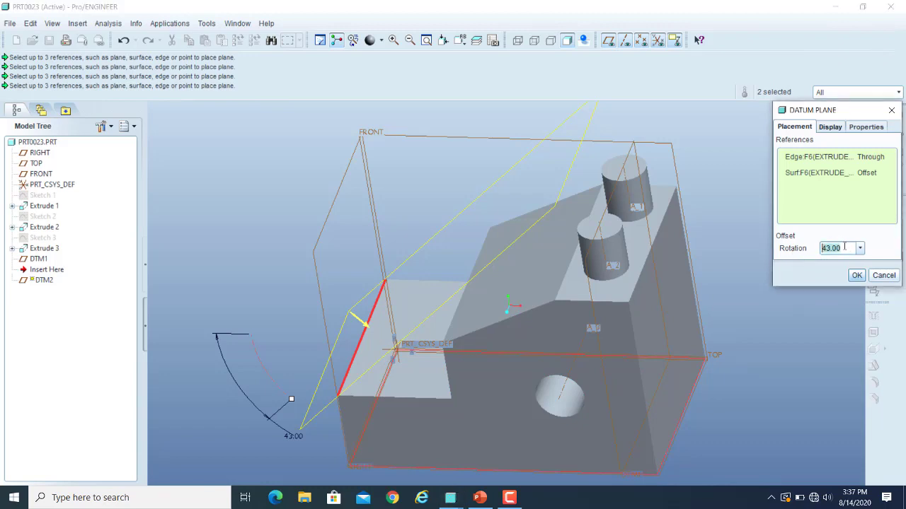
{"action": "type", "text": "45"}
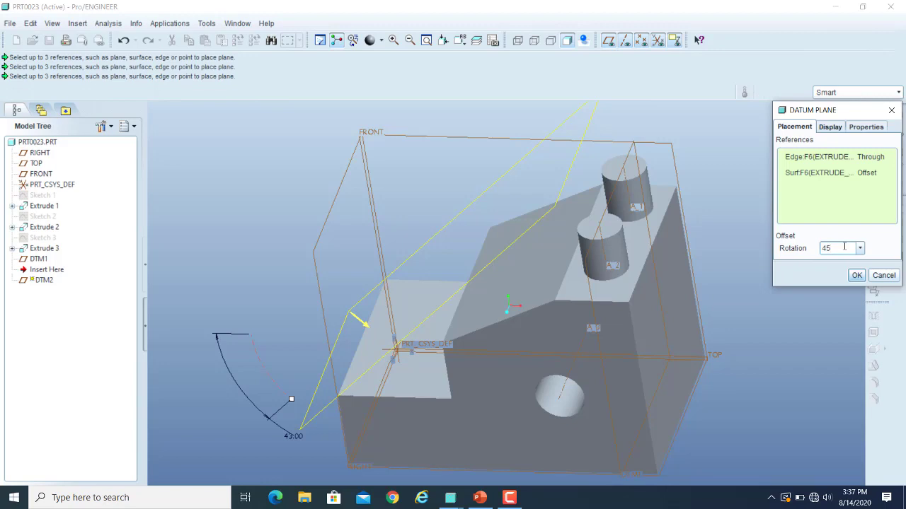
{"action": "key", "text": "Return"}
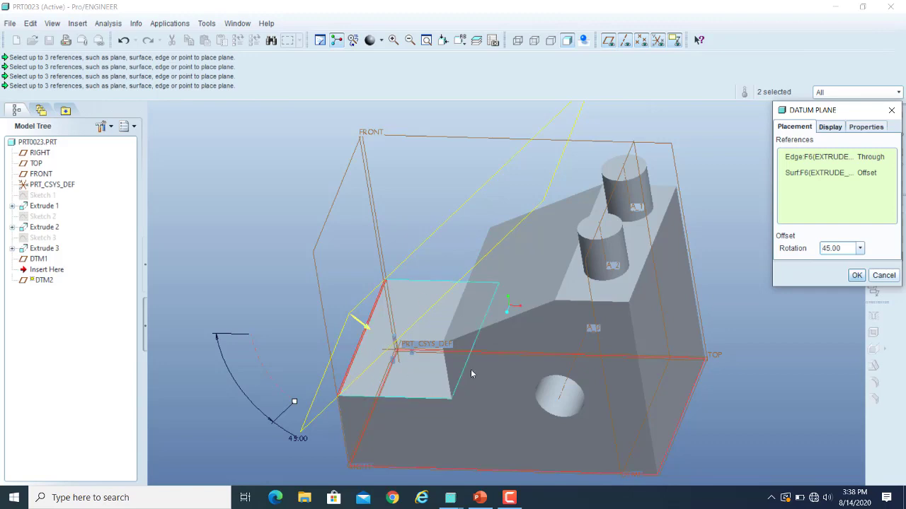
{"action": "middle_click_drag", "start_coordinate": [472, 374], "coordinate": [187, 350]}
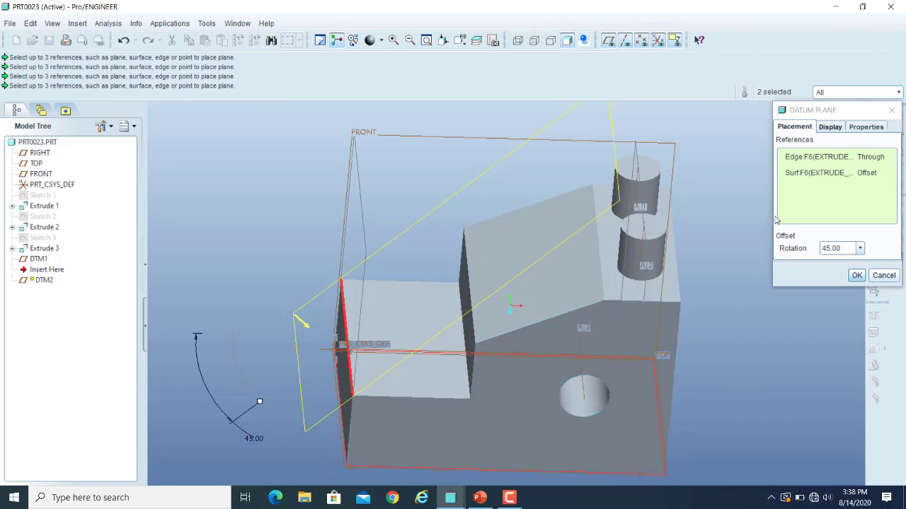
{"action": "middle_click_drag", "start_coordinate": [805, 369], "coordinate": [777, 371]}
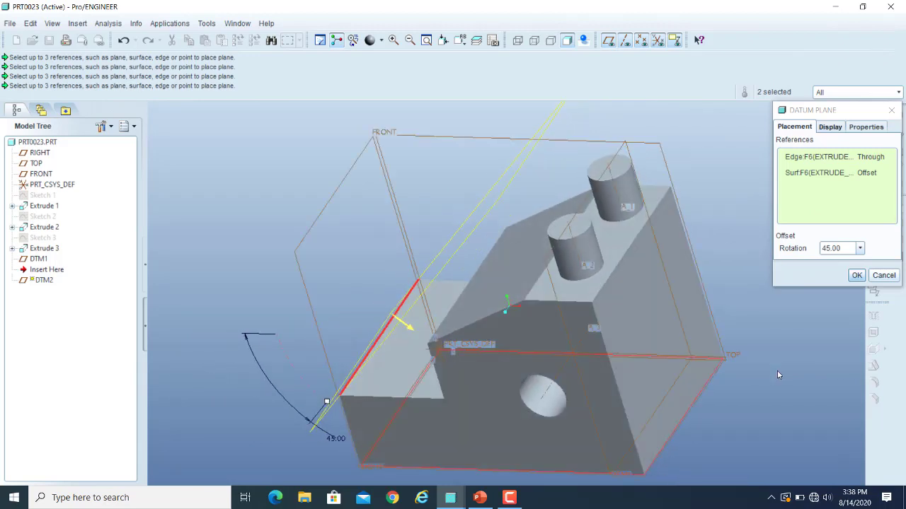
Try the Parallel constraint for the bottom face reference of the plane through the low step's edge.
{"action": "left_click", "coordinate": [877, 176]}
{"action": "left_click", "coordinate": [877, 177]}
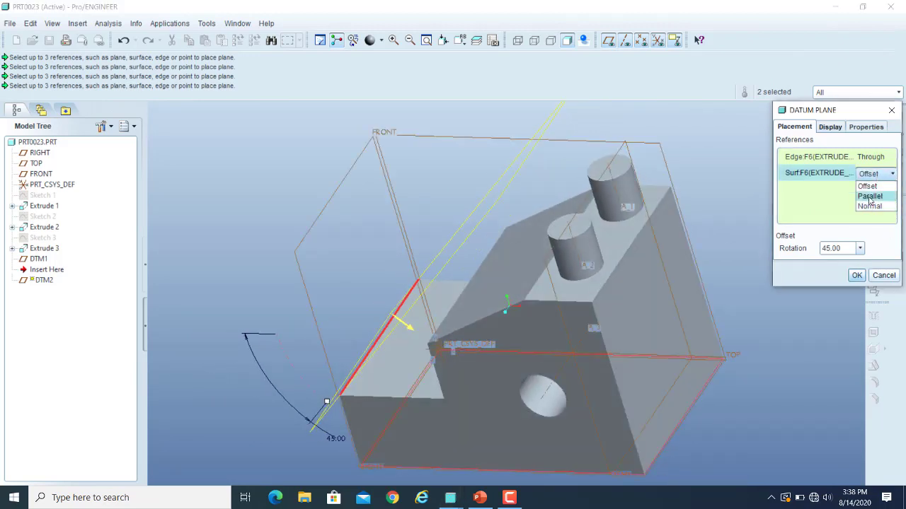
{"action": "left_click", "coordinate": [870, 197]}
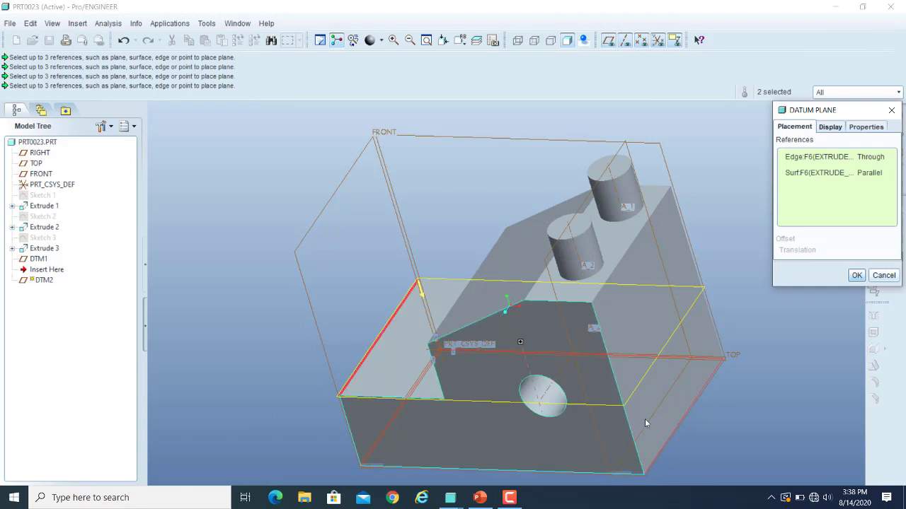
Constrain the plane Normal to the bottom face and create it through the low step's outer top edge.
{"action": "left_click", "coordinate": [881, 176]}
{"action": "left_click", "coordinate": [880, 176]}
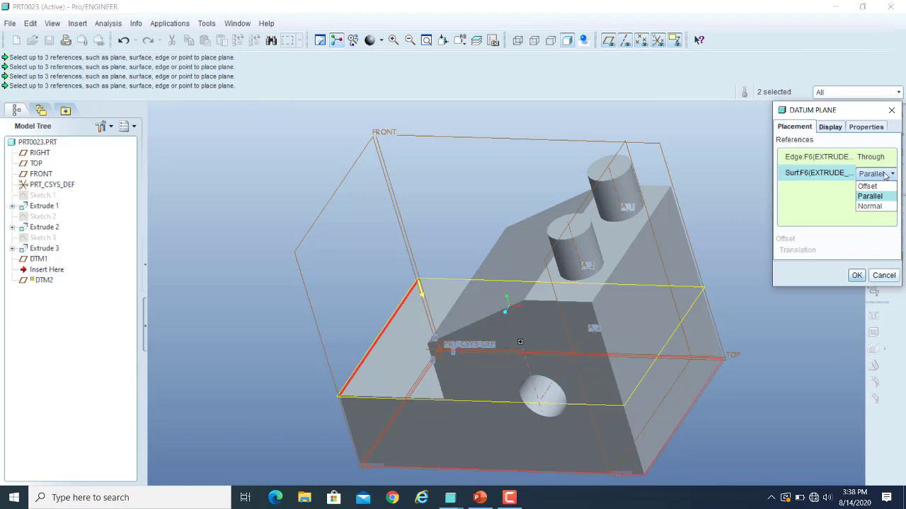
{"action": "left_click", "coordinate": [872, 207]}
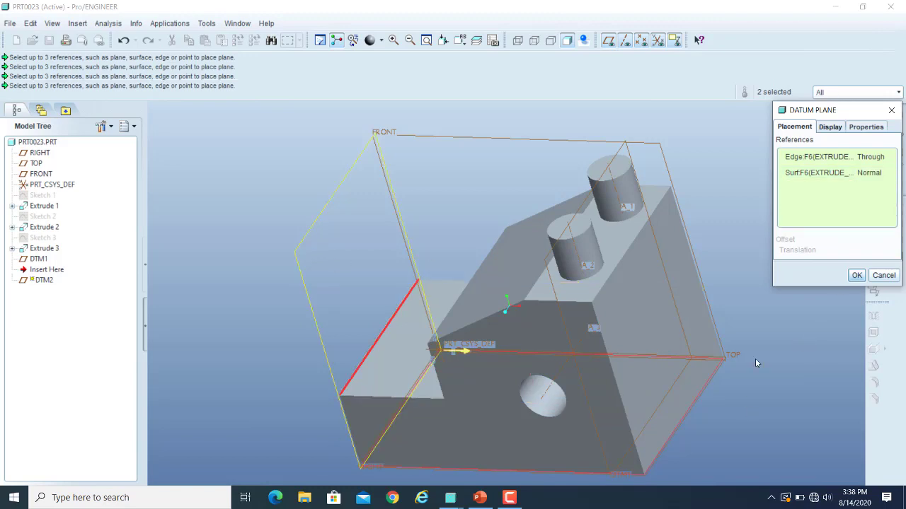
{"action": "mouse_move", "coordinate": [761, 363]}
{"action": "middle_mouse_down"}
{"action": "mouse_move", "coordinate": [782, 358]}
{"action": "mouse_move", "coordinate": [764, 348]}
{"action": "middle_mouse_up"}
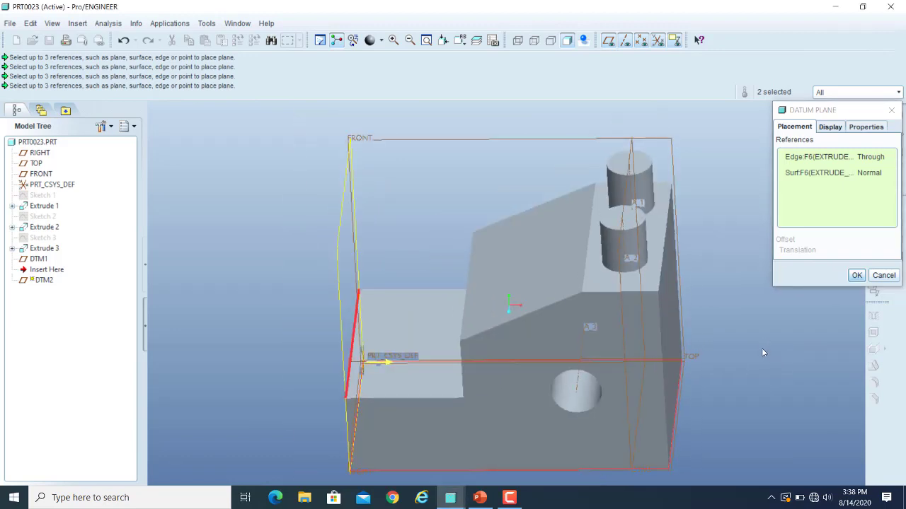
{"action": "middle_click_drag", "start_coordinate": [797, 361], "coordinate": [786, 367]}
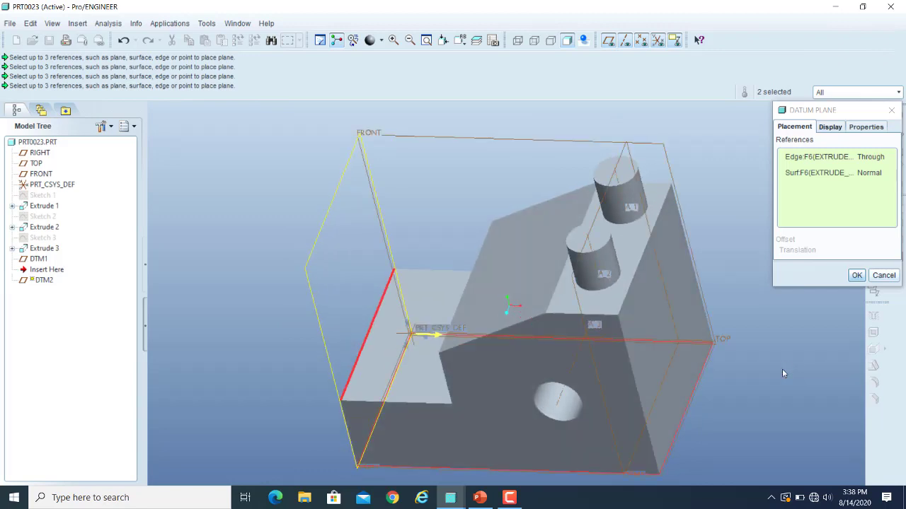
{"action": "left_click", "coordinate": [858, 275]}
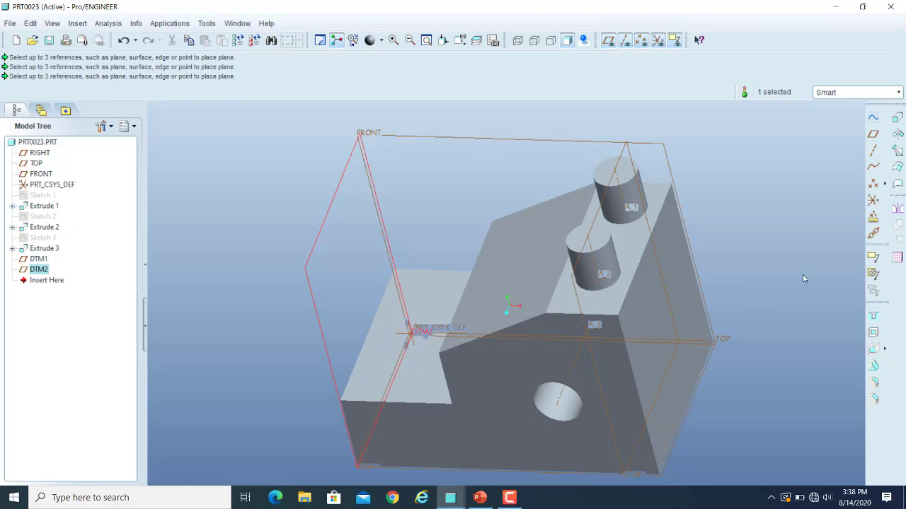
{"action": "left_click", "coordinate": [874, 135]}
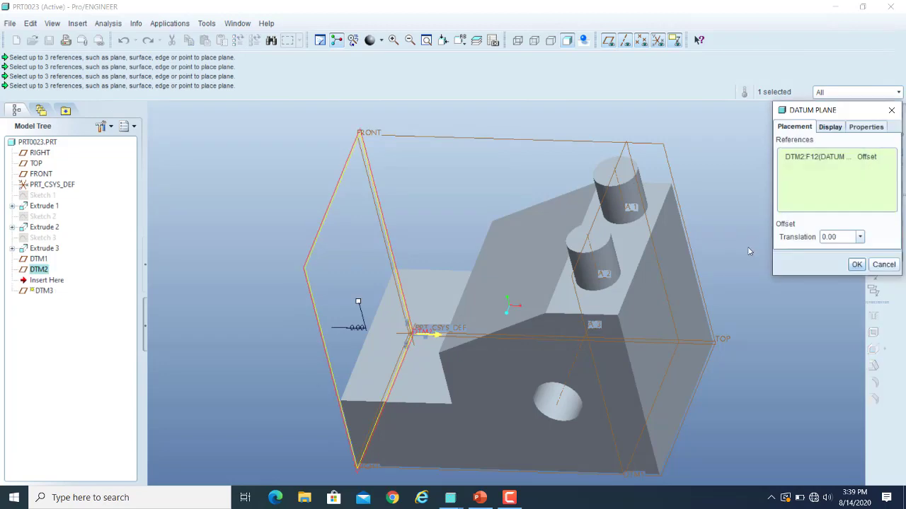
{"action": "right_click", "coordinate": [814, 160]}
{"action": "left_click", "coordinate": [841, 165]}
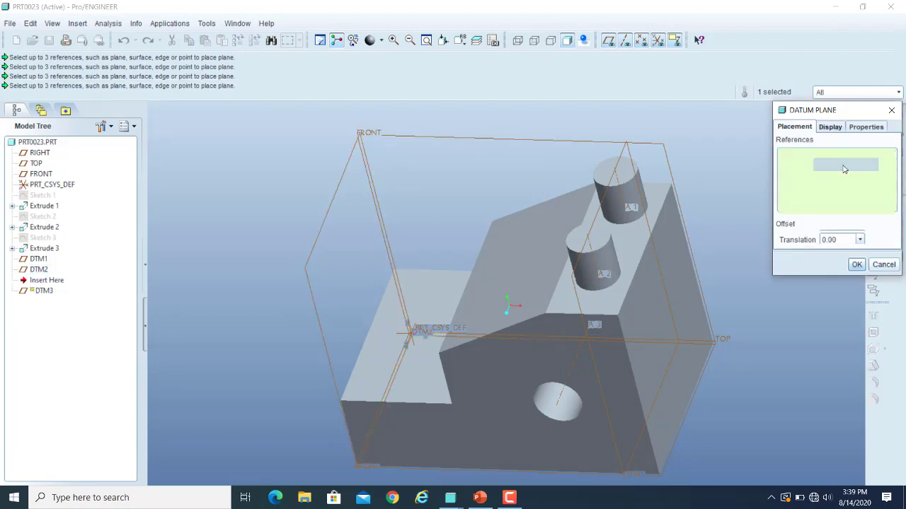
{"action": "left_click", "coordinate": [797, 332]}
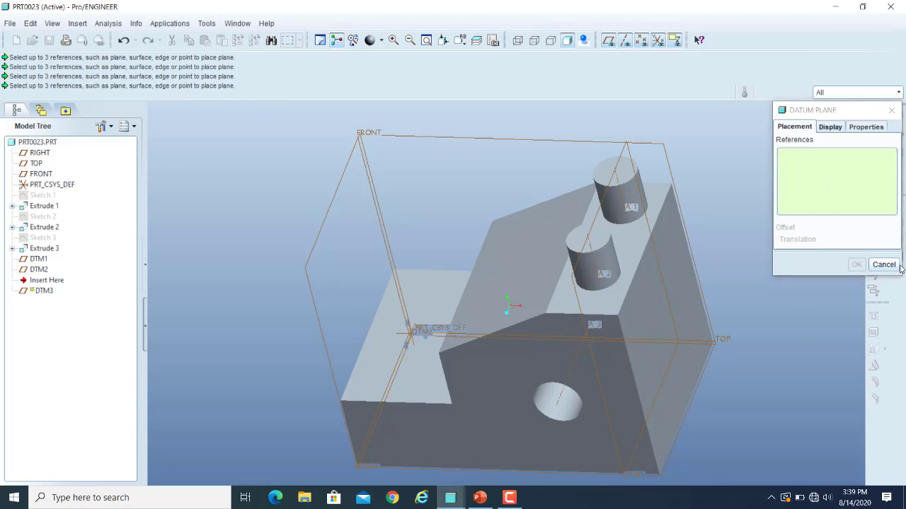
{"action": "left_click", "coordinate": [880, 269]}
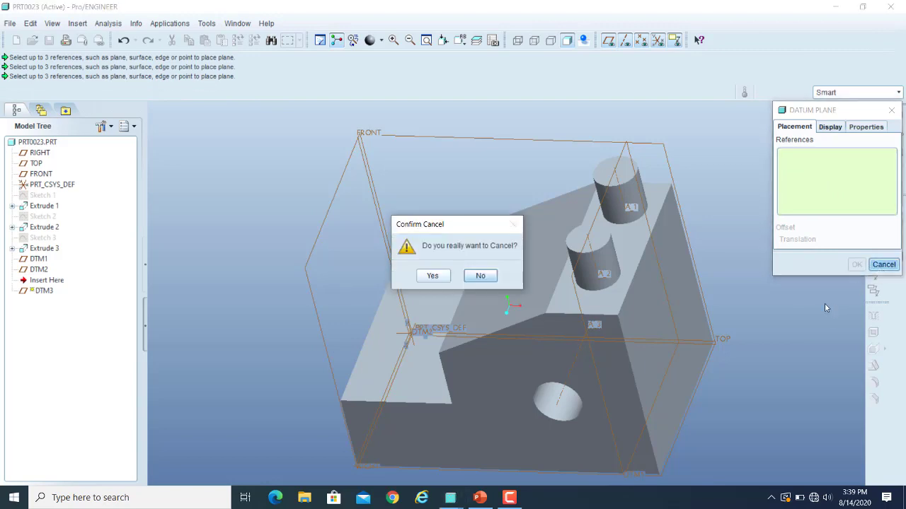
{"action": "left_click", "coordinate": [432, 276]}
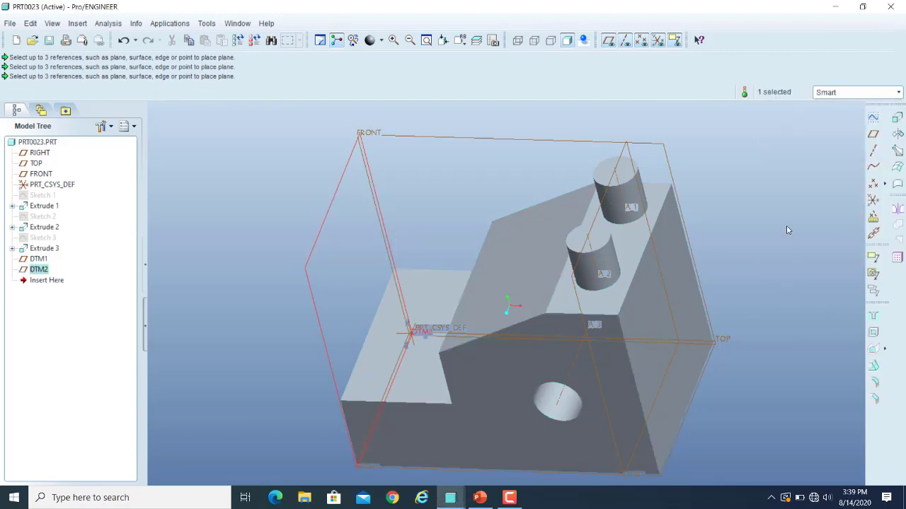
{"action": "left_click", "coordinate": [533, 246]}
{"action": "left_click", "coordinate": [533, 246]}
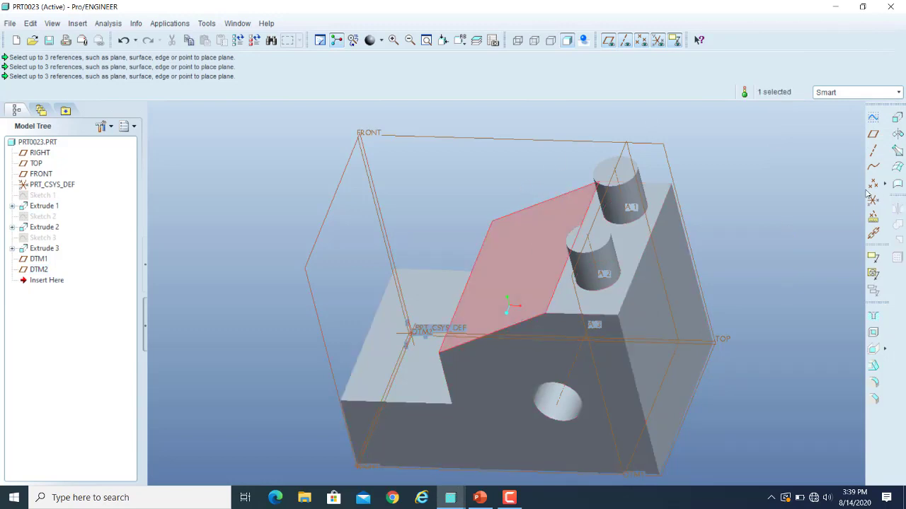
{"action": "left_click", "coordinate": [874, 138]}
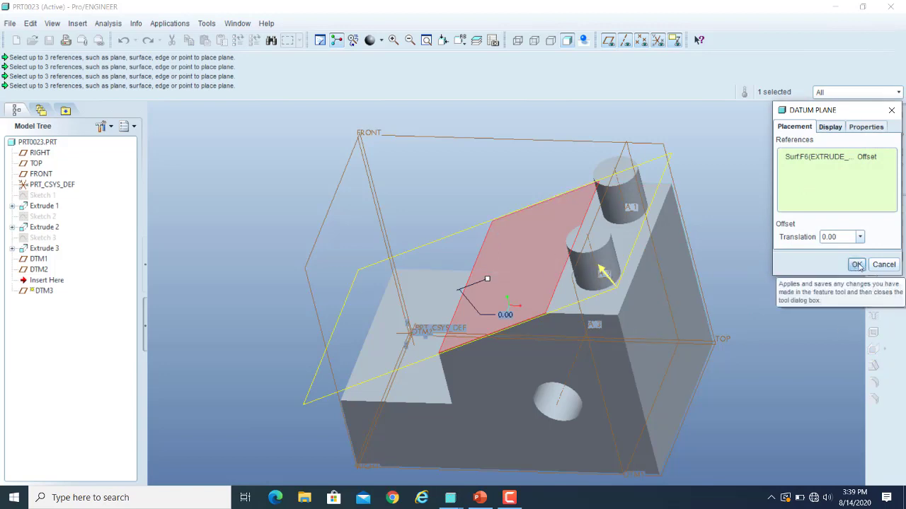
{"action": "left_click", "coordinate": [883, 265]}
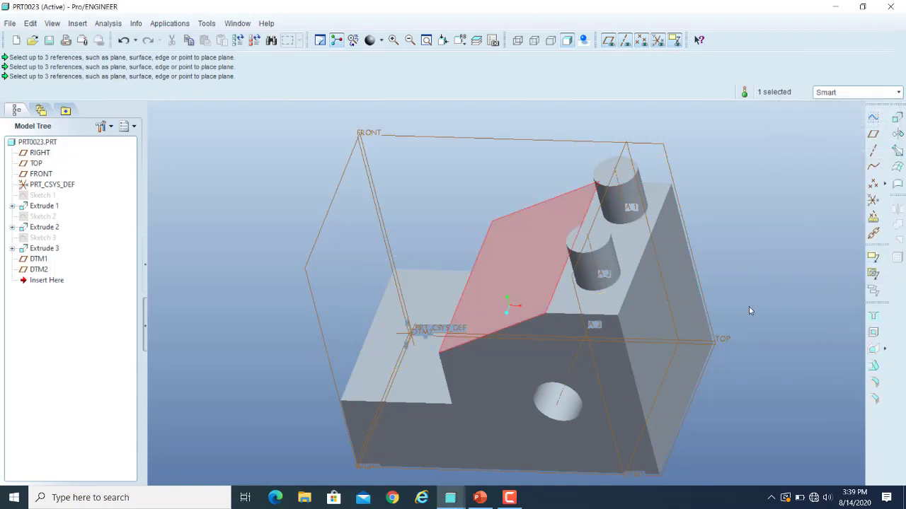
{"action": "left_click", "coordinate": [758, 282]}
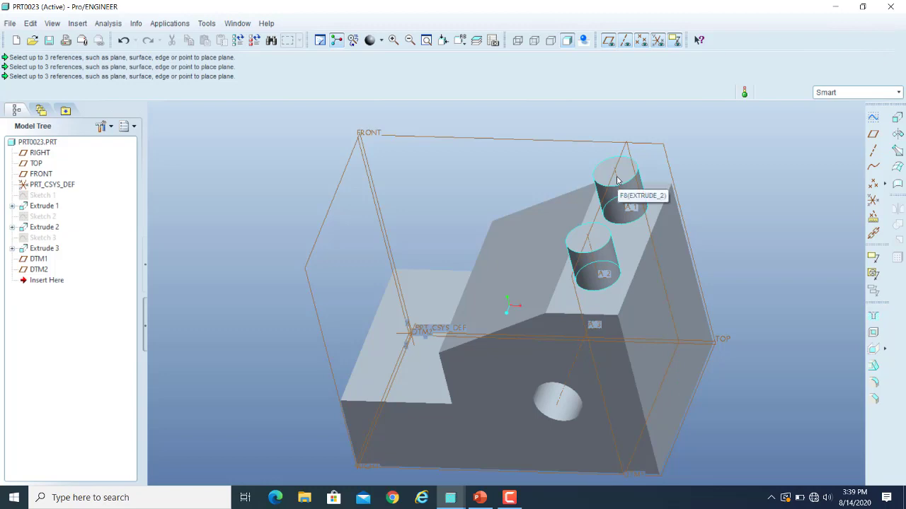
Start a new datum plane with the hole extrusion selected, and remove that extrusion from the plane's references.
{"action": "left_click", "coordinate": [874, 135]}
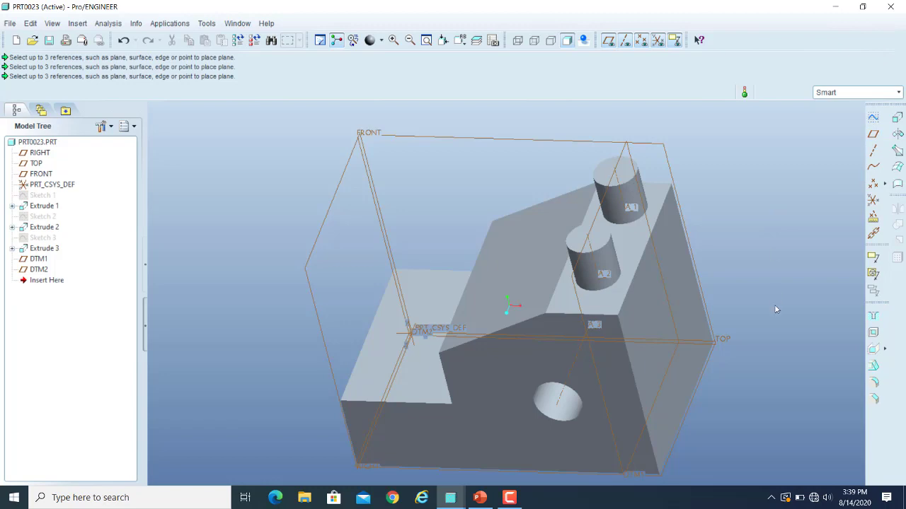
{"action": "left_click", "coordinate": [561, 399]}
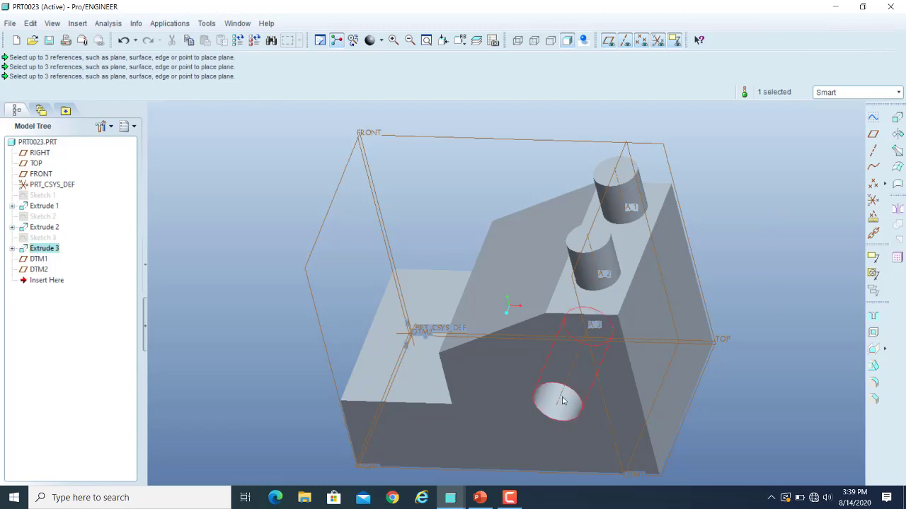
{"action": "left_click", "coordinate": [873, 134]}
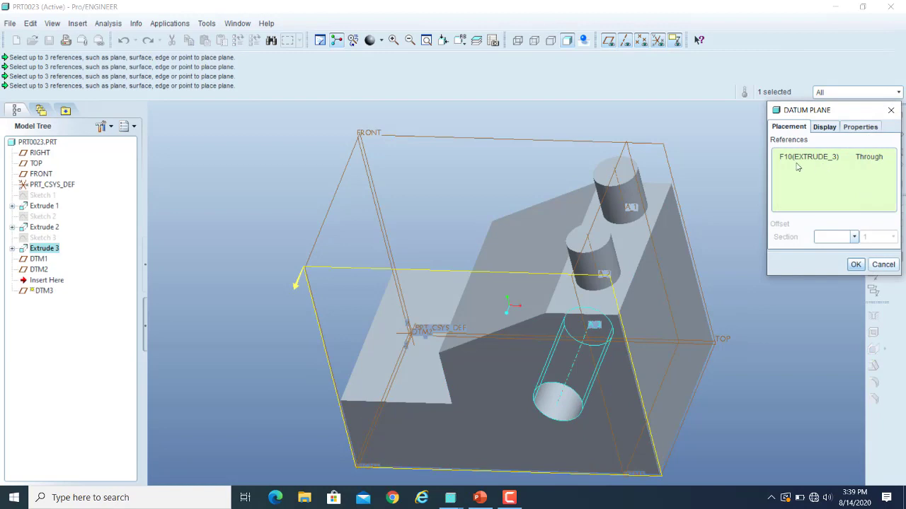
{"action": "right_click", "coordinate": [817, 157]}
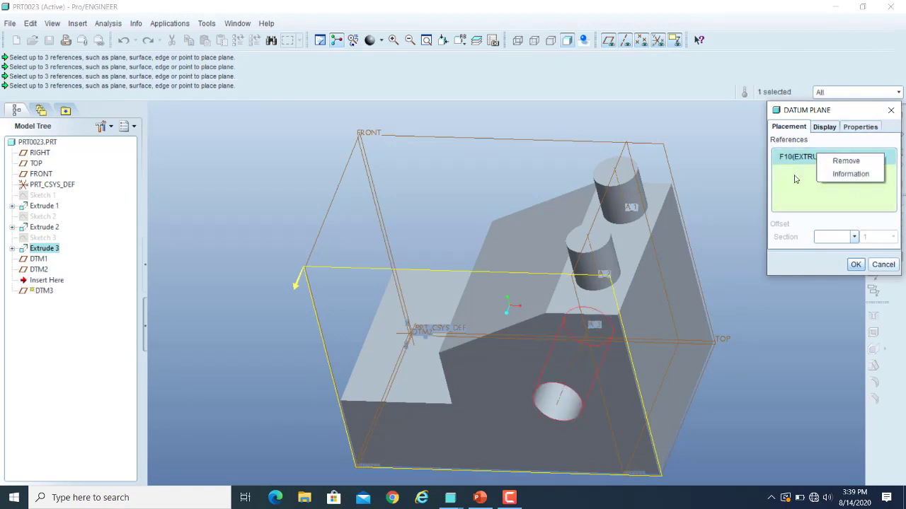
{"action": "left_click", "coordinate": [843, 162]}
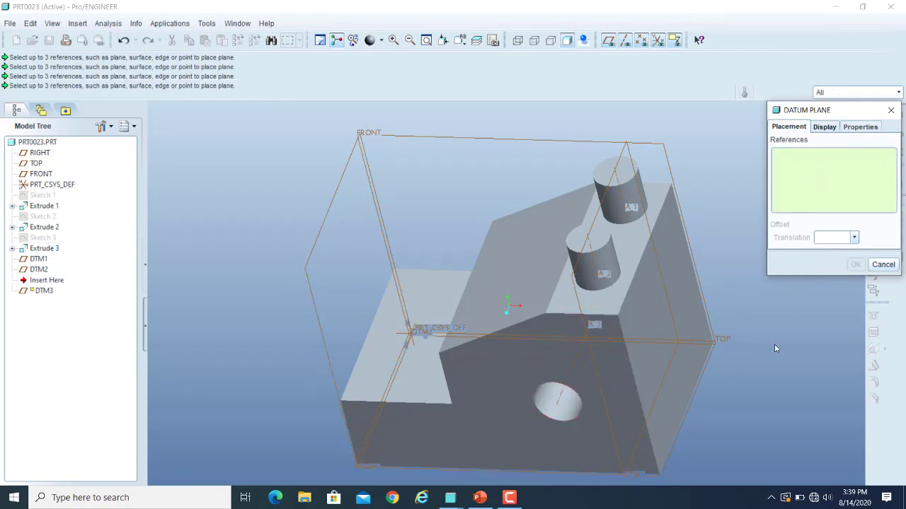
Add the vertex at the front lower corner of the sloped face as the plane's first Through reference.
{"action": "middle_click_drag", "start_coordinate": [742, 386], "coordinate": [755, 383]}
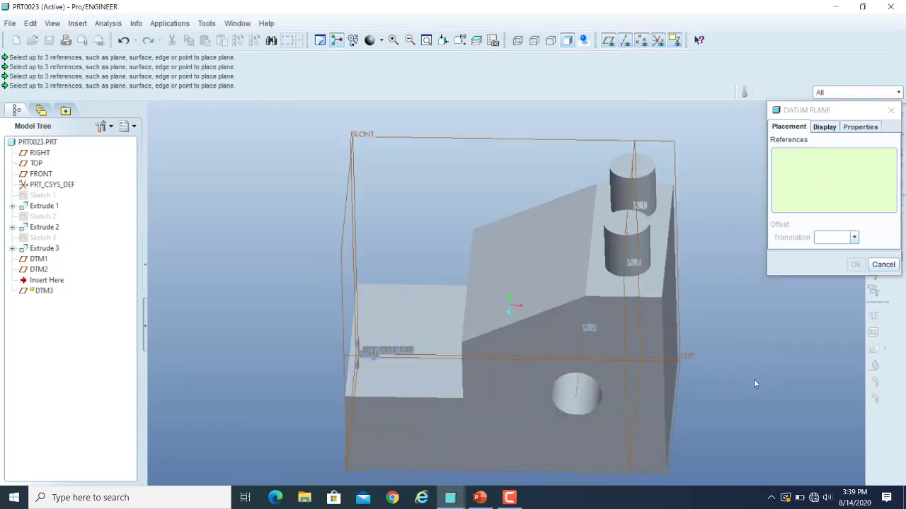
{"action": "scroll", "coordinate": [428, 363], "scroll_direction": "up", "scroll_amount": 5}
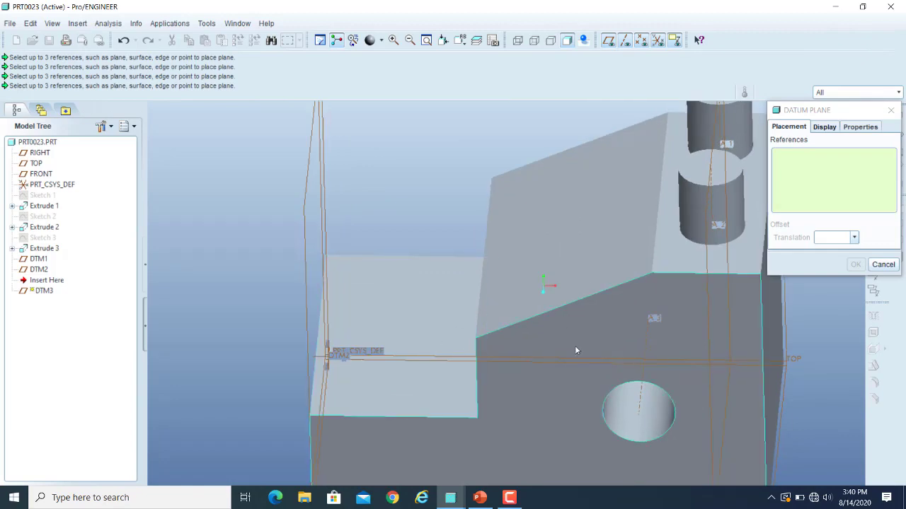
{"action": "left_click", "coordinate": [475, 340]}
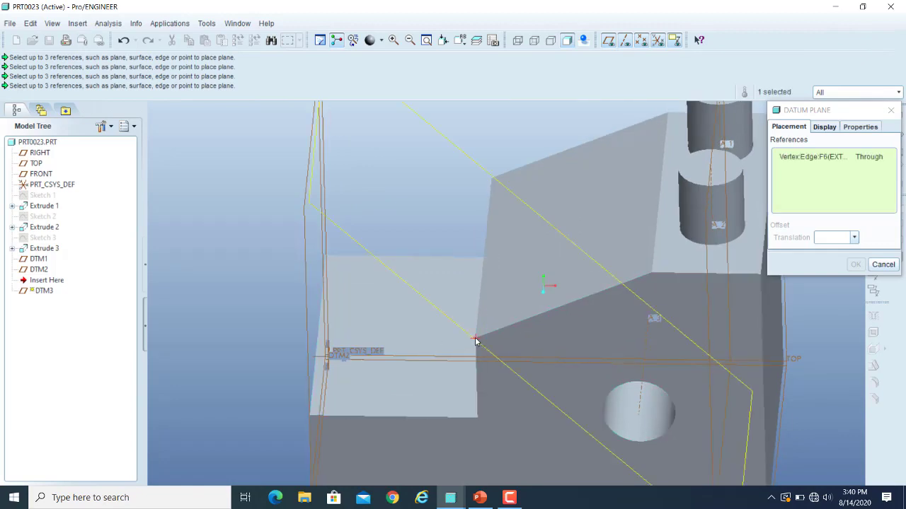
{"action": "scroll", "coordinate": [564, 312], "scroll_direction": "down", "scroll_amount": 1}
{"action": "scroll", "coordinate": [564, 312], "scroll_direction": "down", "scroll_amount": 1}
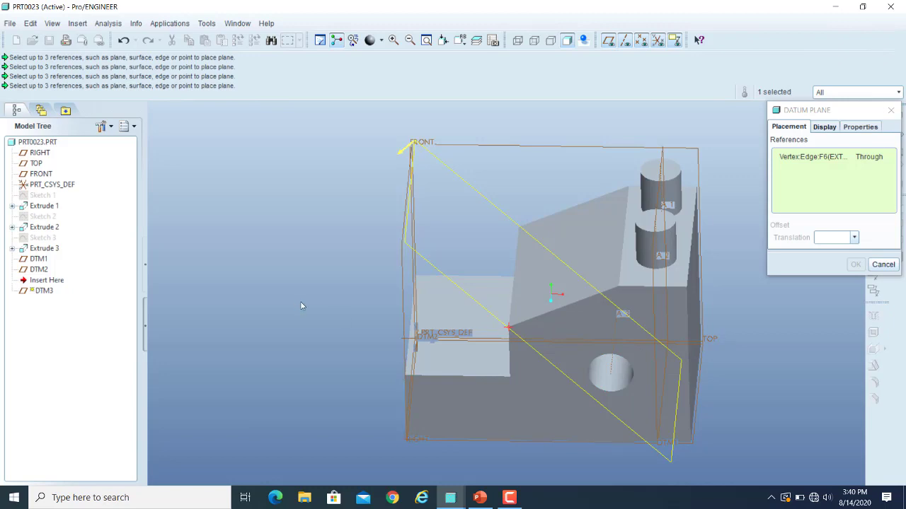
Hide the datum planes and add the low step's outer rear top vertex as the second Through reference.
{"action": "middle_click_drag", "start_coordinate": [304, 304], "coordinate": [343, 322]}
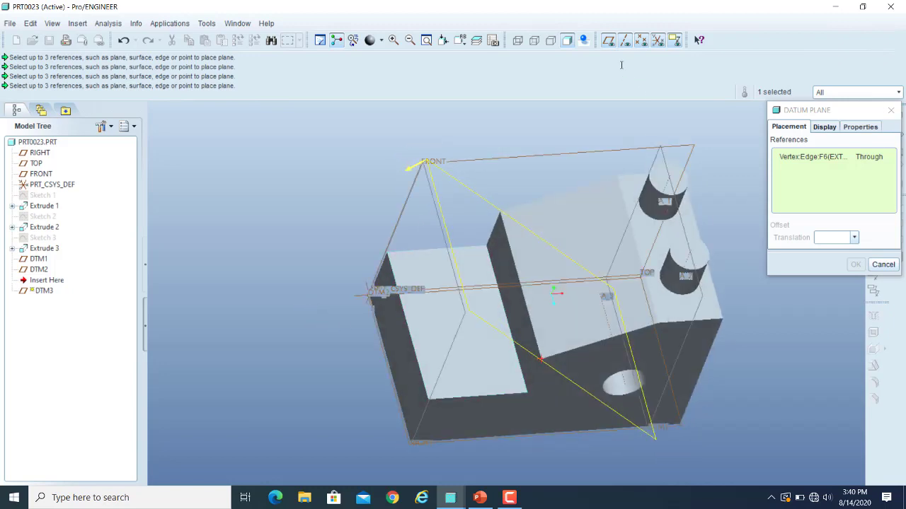
{"action": "left_click", "coordinate": [607, 40]}
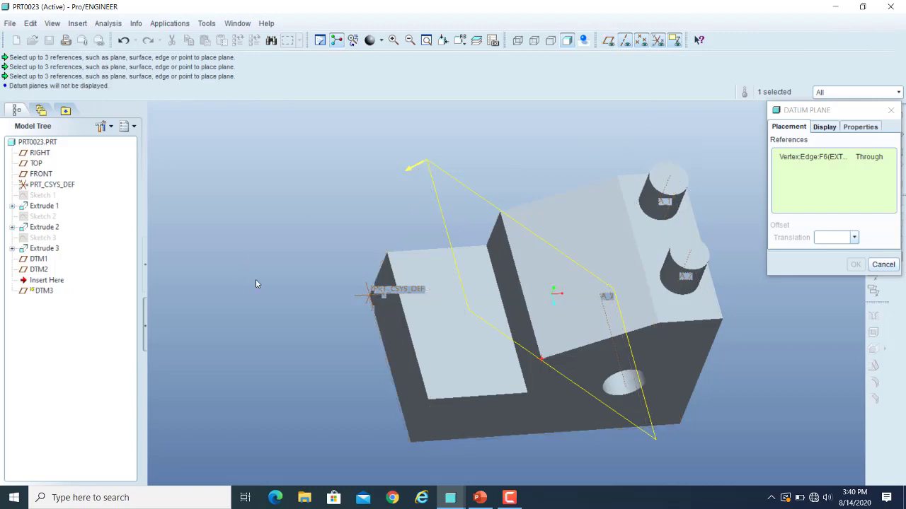
{"action": "scroll", "coordinate": [364, 264], "scroll_direction": "down", "scroll_amount": 5}
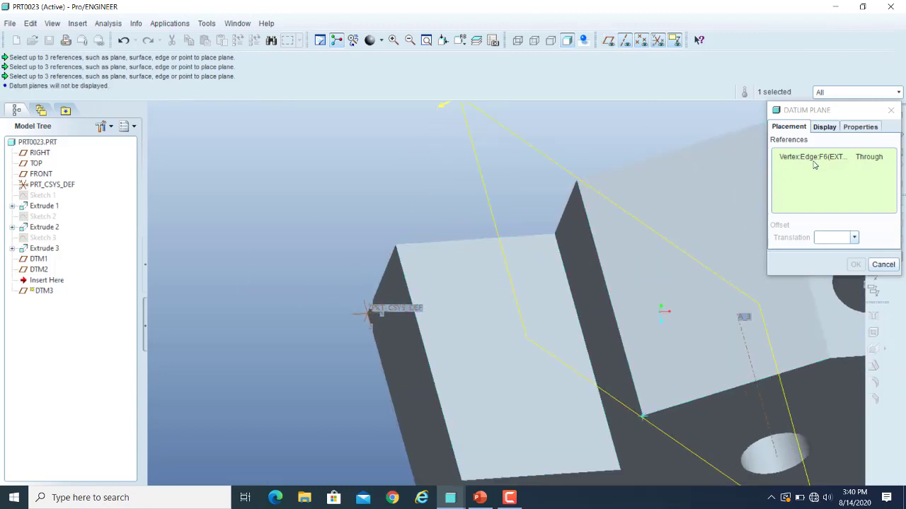
{"action": "left_click", "coordinate": [395, 247]}
{"action": "scroll", "coordinate": [636, 375], "scroll_direction": "down", "scroll_amount": 4}
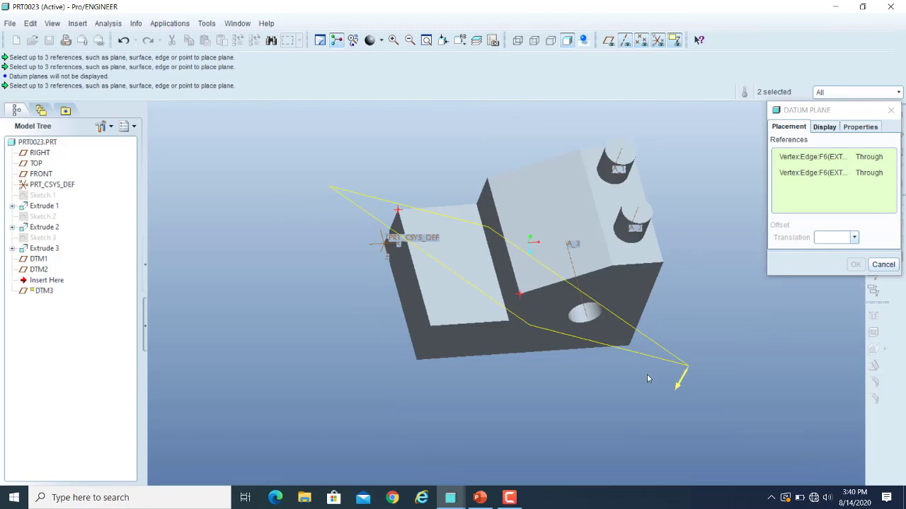
Add the low step's outer front top vertex as the third Through reference and create the datum plane.
{"action": "mouse_move", "coordinate": [647, 374]}
{"action": "middle_mouse_down"}
{"action": "mouse_move", "coordinate": [613, 349]}
{"action": "mouse_move", "coordinate": [623, 350]}
{"action": "middle_mouse_up"}
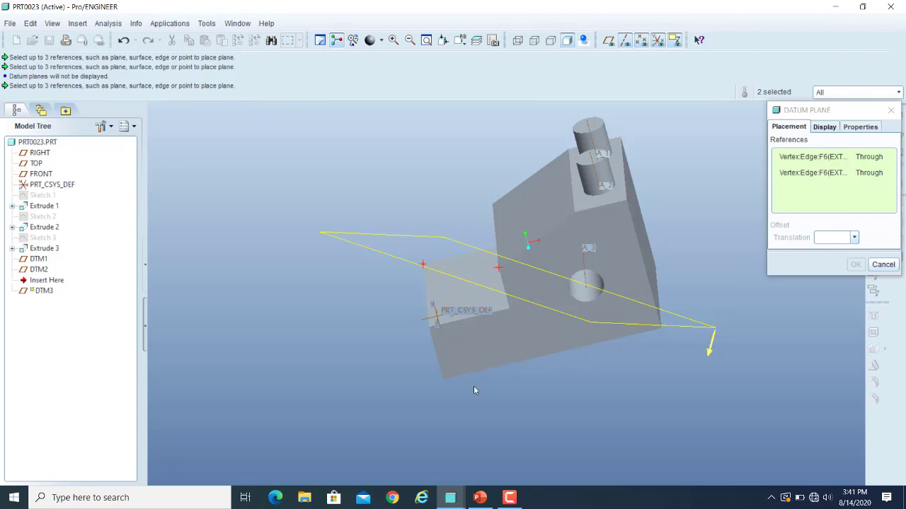
{"action": "middle_click_drag", "start_coordinate": [534, 382], "coordinate": [551, 382]}
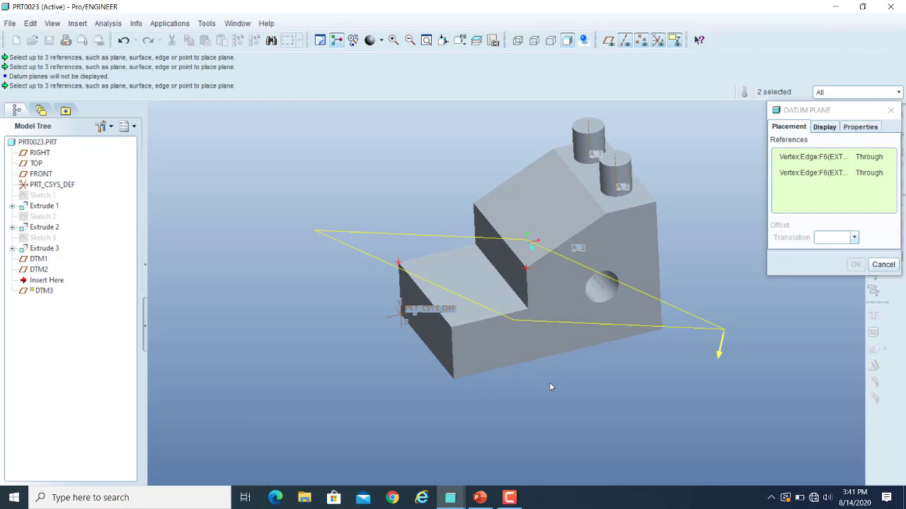
{"action": "scroll", "coordinate": [447, 381], "scroll_direction": "down", "scroll_amount": 2}
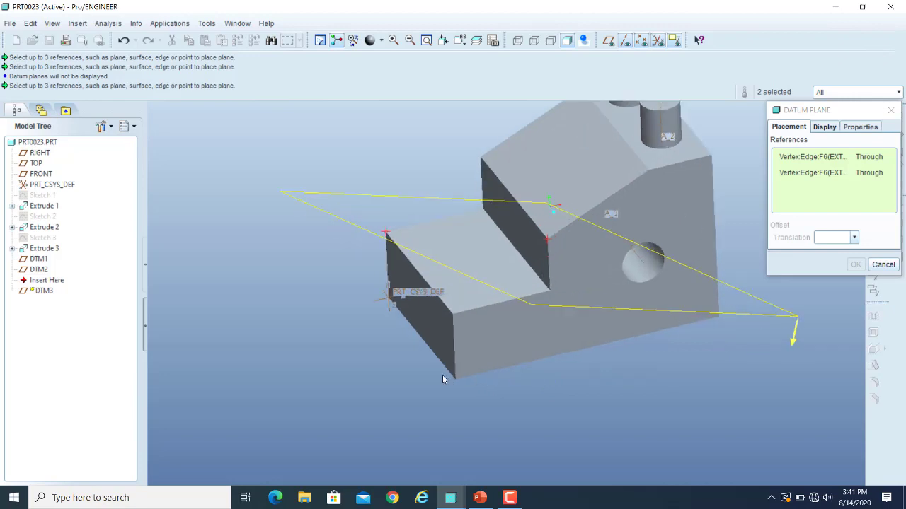
{"action": "left_click", "coordinate": [453, 316]}
{"action": "mouse_move", "coordinate": [679, 378]}
{"action": "middle_mouse_down"}
{"action": "mouse_move", "coordinate": [659, 393]}
{"action": "mouse_move", "coordinate": [619, 392]}
{"action": "middle_mouse_up"}
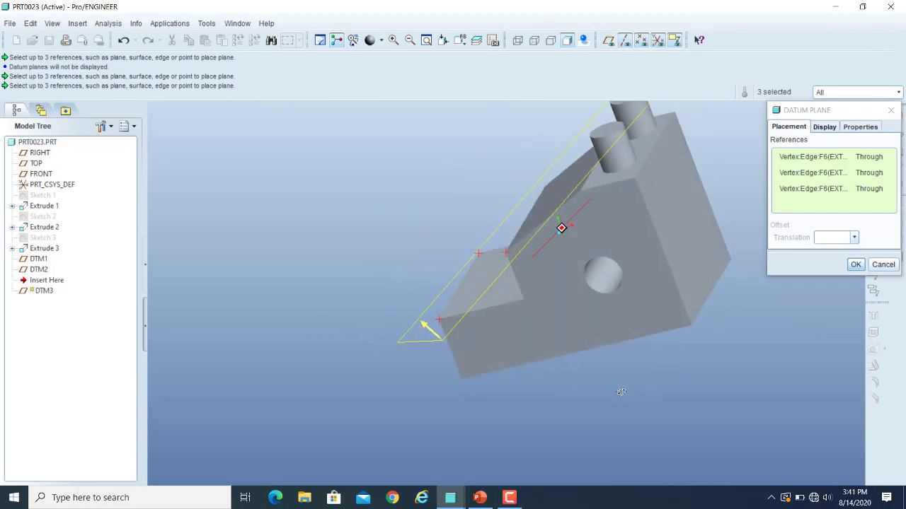
{"action": "scroll", "coordinate": [593, 425], "scroll_direction": "down", "scroll_amount": 3}
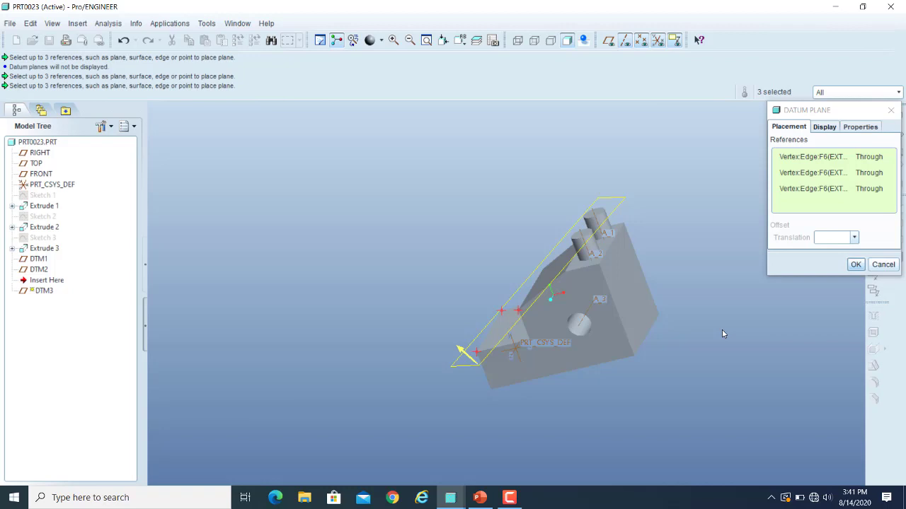
{"action": "left_click", "coordinate": [856, 265]}
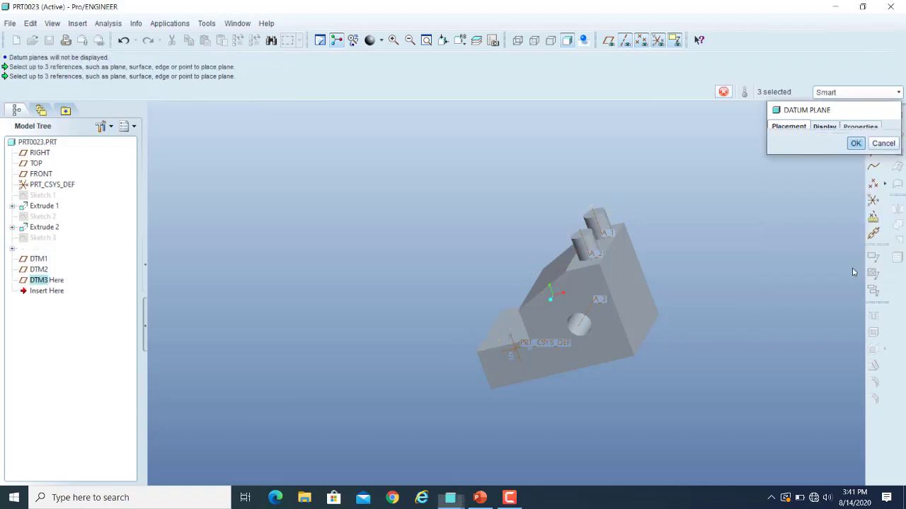
Turn the display of the datum planes back on to show the new three-vertex plane against the part.
{"action": "left_click", "coordinate": [608, 43]}
{"action": "middle_click_drag", "start_coordinate": [645, 231], "coordinate": [538, 311]}
{"action": "scroll", "coordinate": [525, 322], "scroll_direction": "up", "scroll_amount": 4}
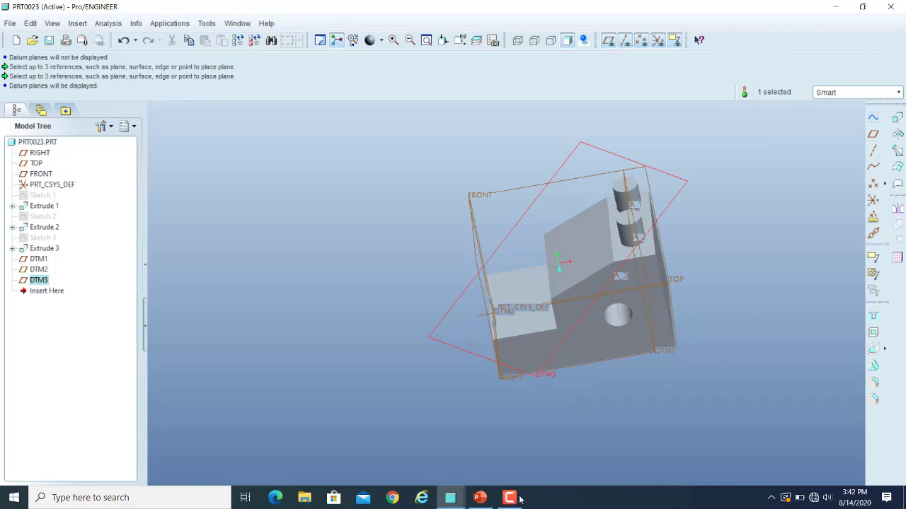
{"action": "mouse_move", "coordinate": [513, 499]}
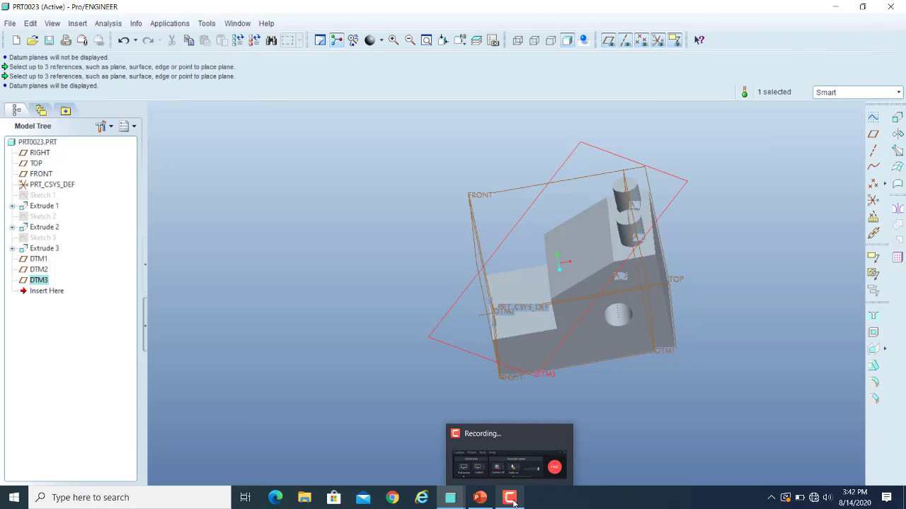
{"action": "left_click", "coordinate": [510, 498]}
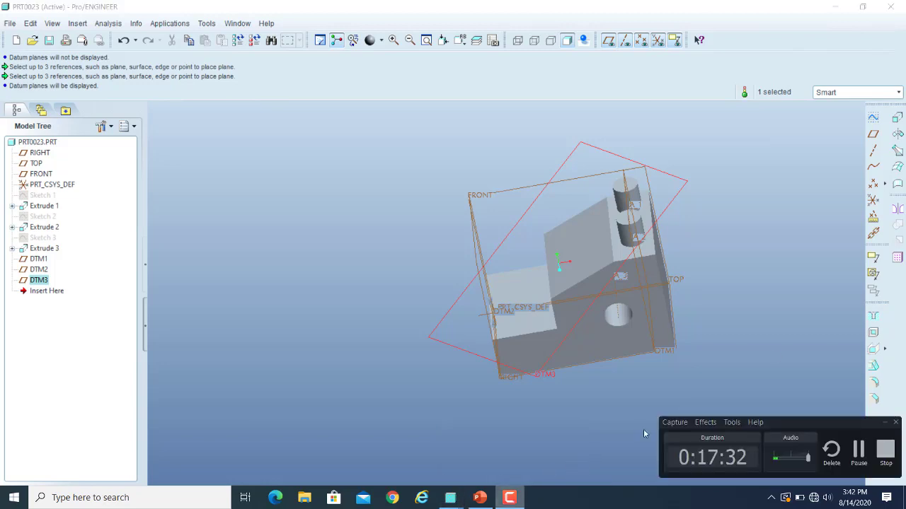